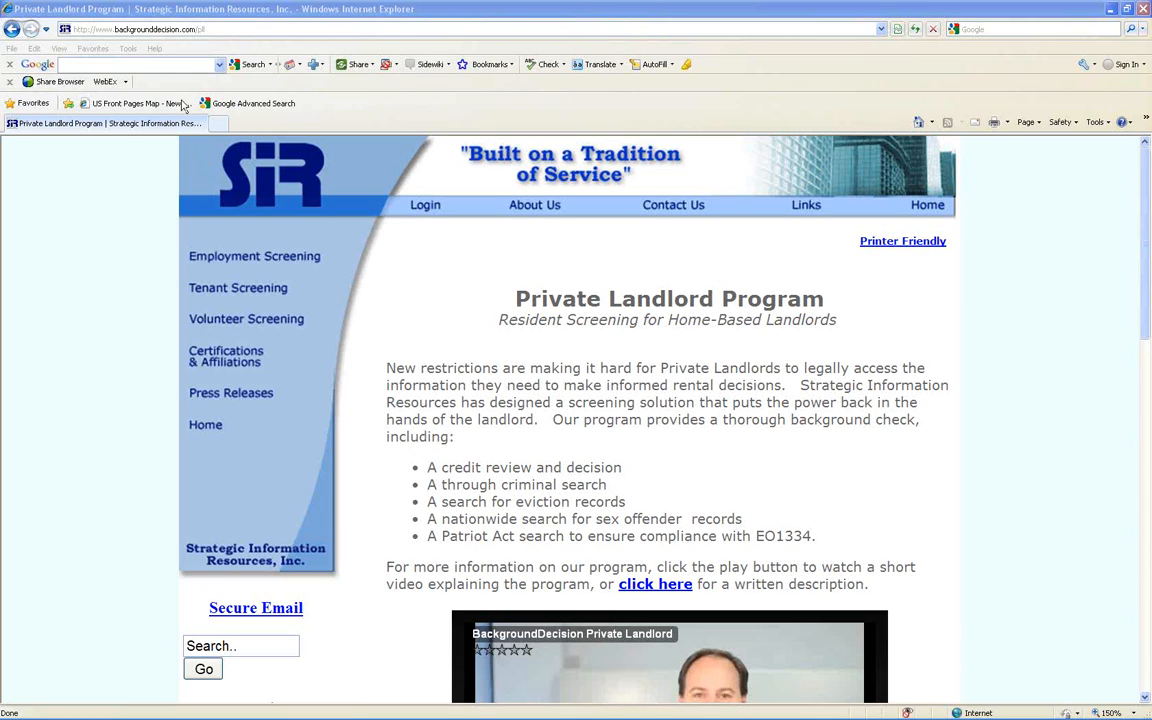
- Examine the Private Landlord Program page's web address, prospective and new customer links, and frequently asked questions
left_click(198, 29)
left_click(201, 29)
left_click_drag(201, 29, 68, 29)
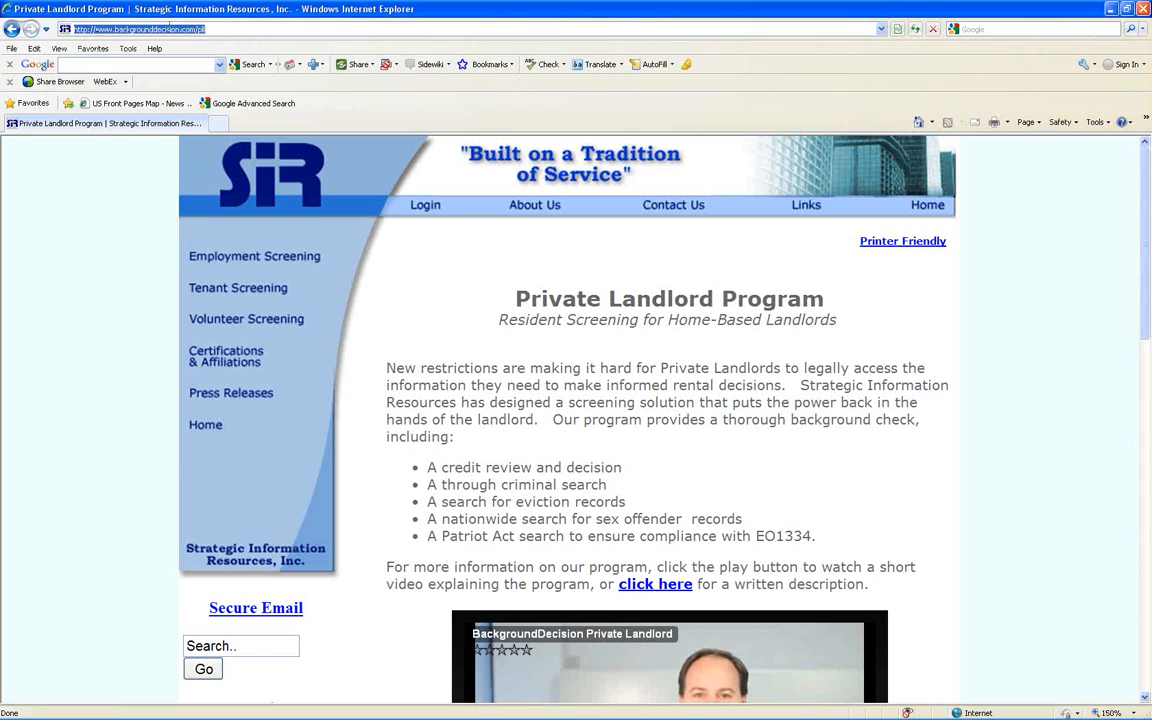
left_click(222, 29)
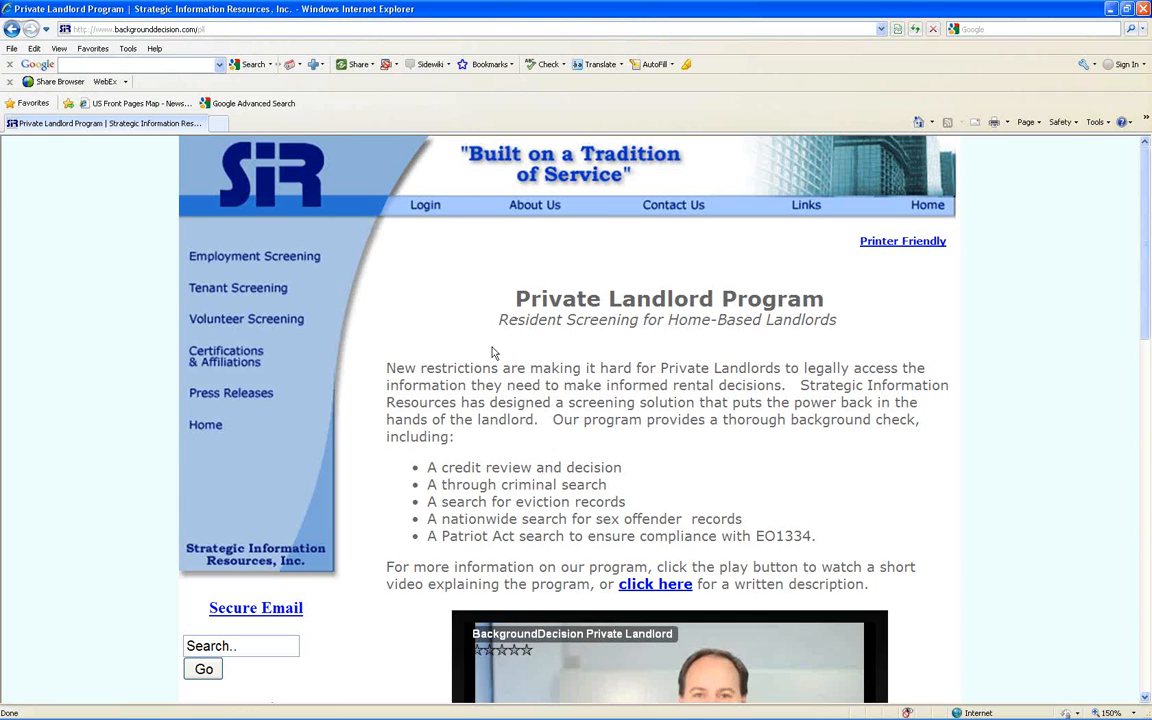
scroll(492, 352, "down", 7)
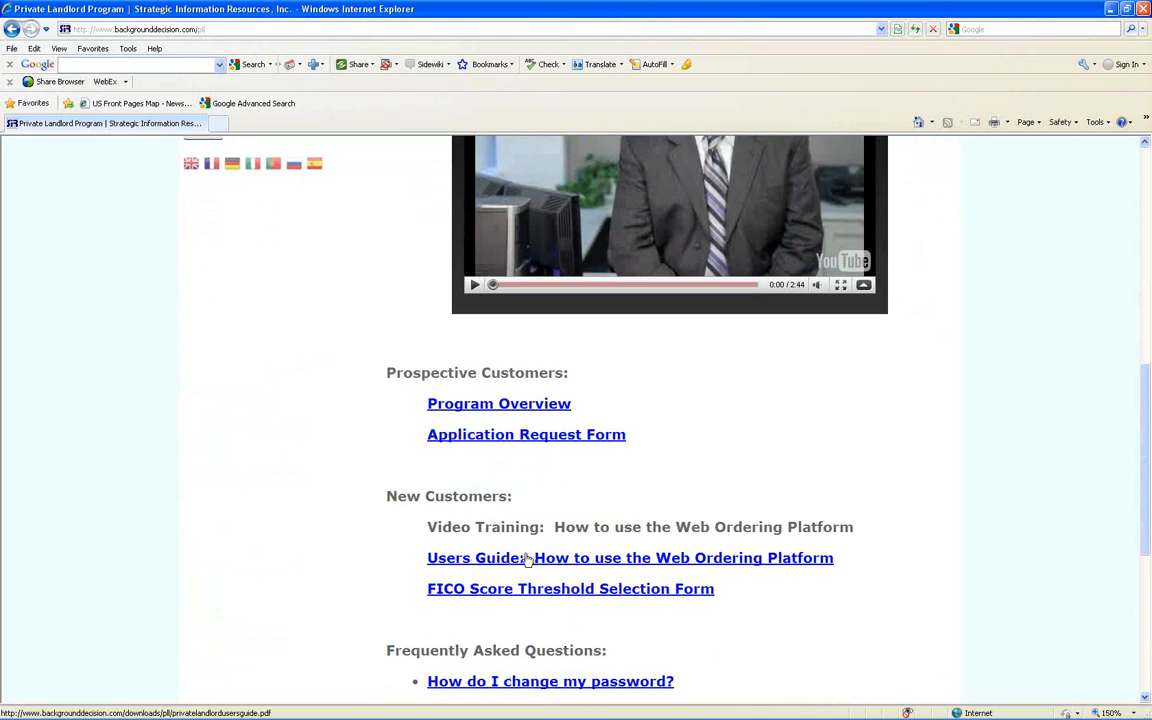
scroll(527, 560, "down", 5)
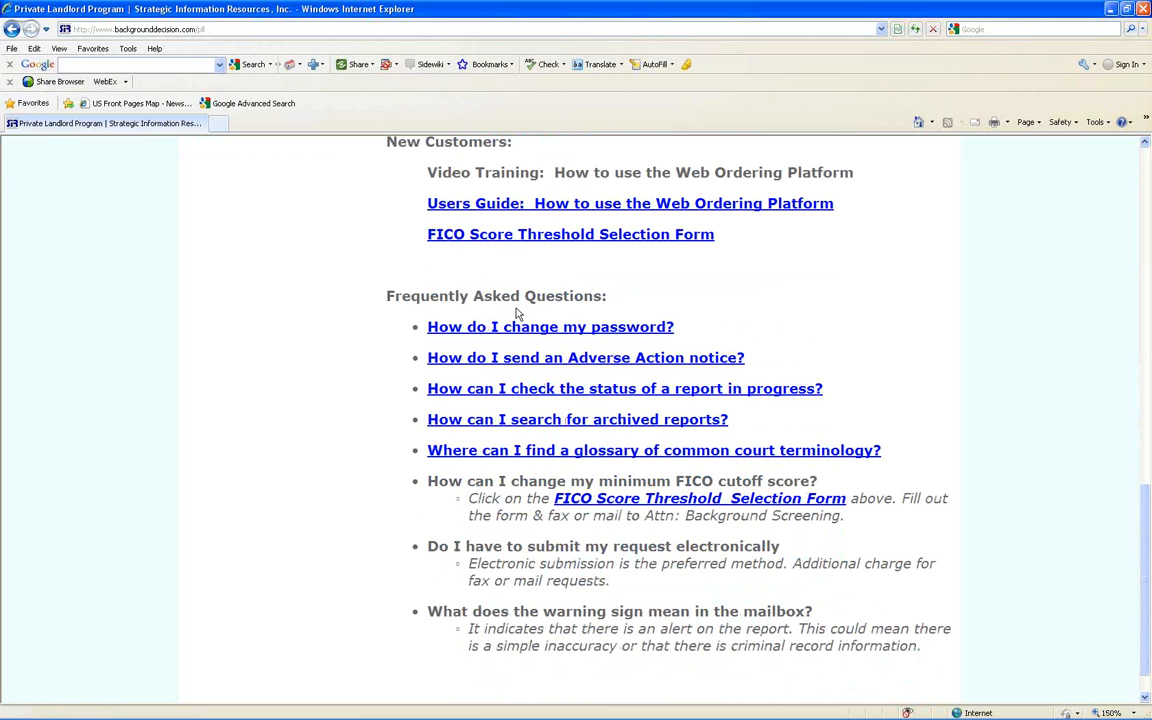
scroll(517, 314, "up", 13)
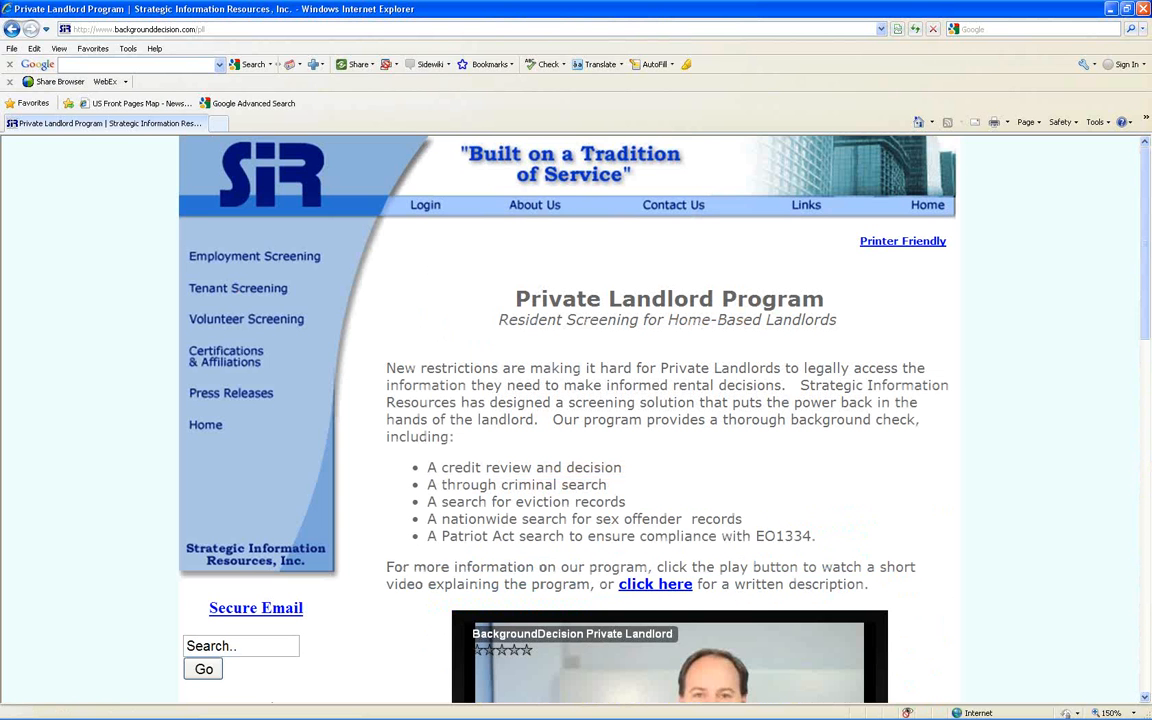
- Open the client login, sign in with the company ID, user ID and account password, and continue past the new-product notice
left_click(425, 205)
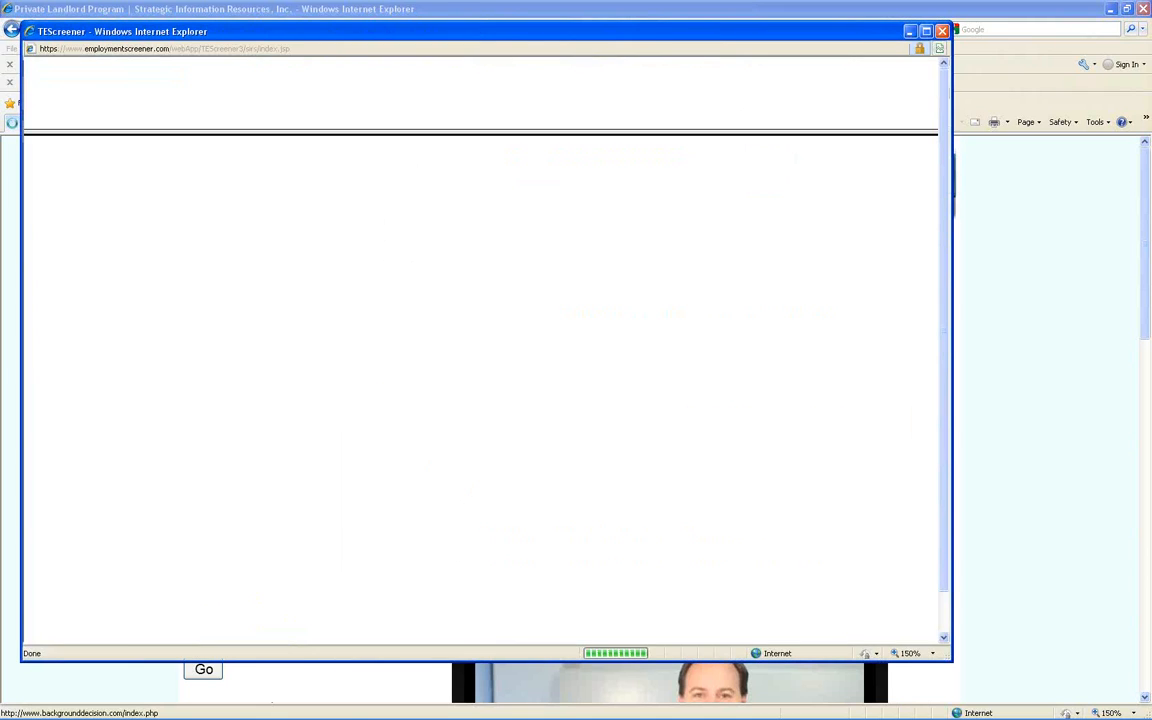
left_click(926, 32)
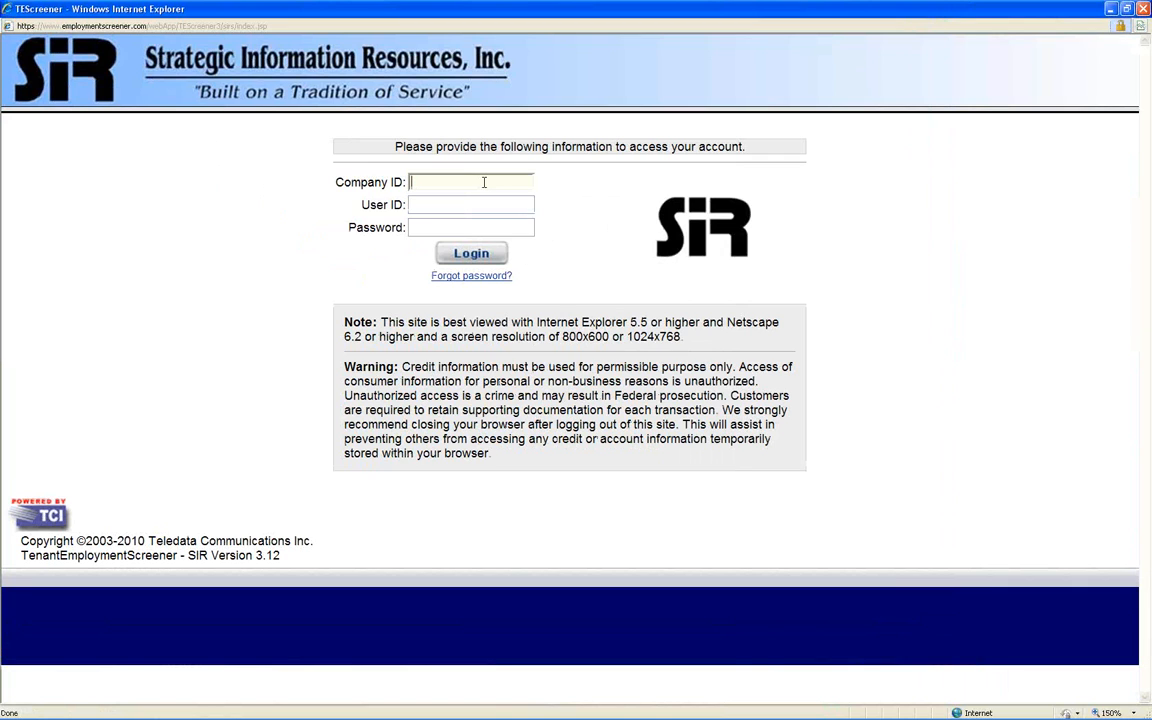
type("Landlord")
key("Tab")
type("DemoID")
key("Tab")
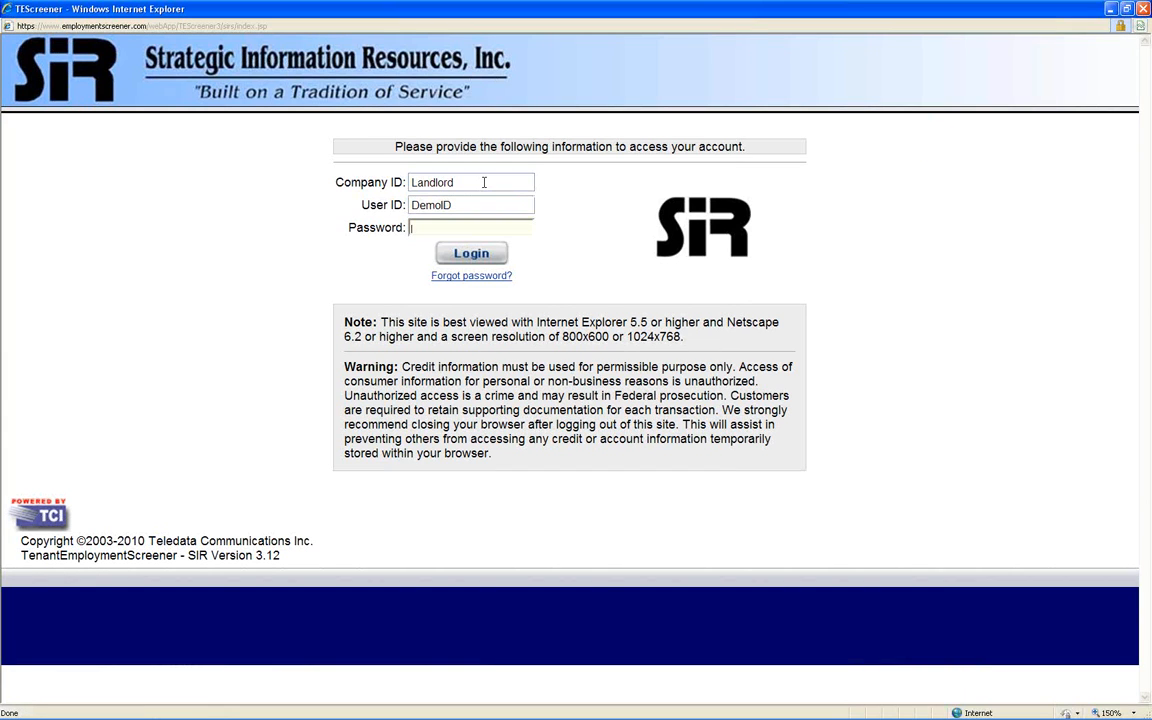
type("•••••••••")
key("Return")
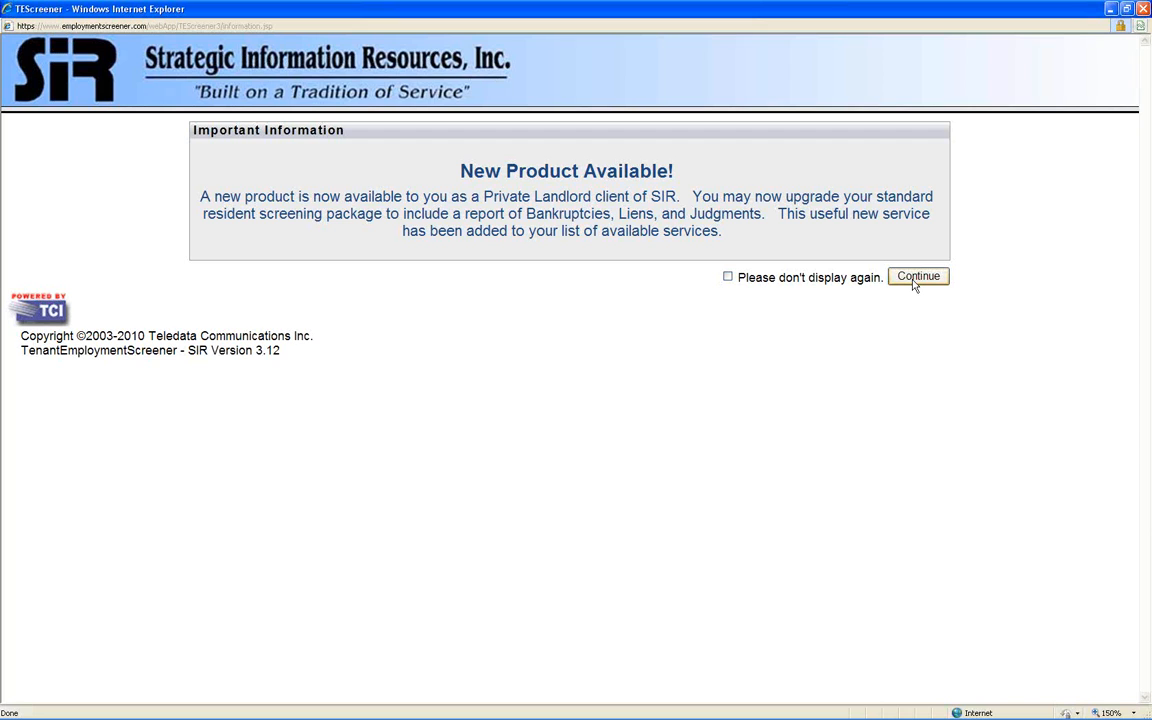
left_click(920, 285)
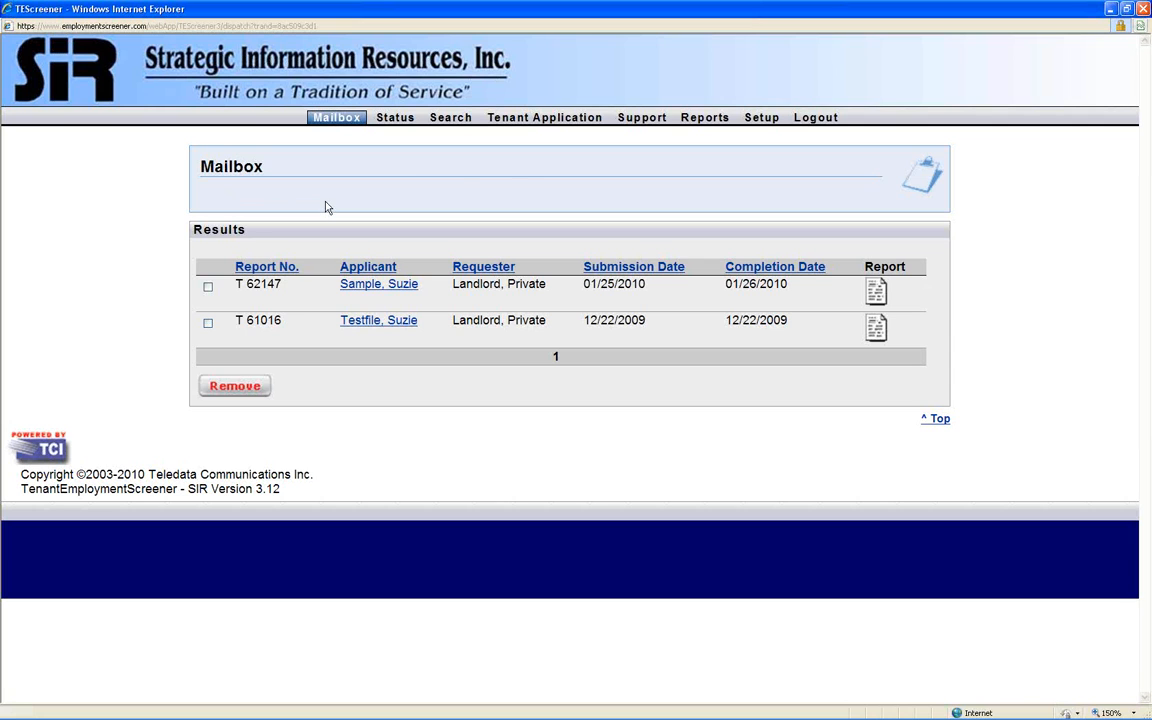
- Enter and confirm a new account password in the Private Landlord user's profile, save it, and return to the mailbox
left_click(758, 118)
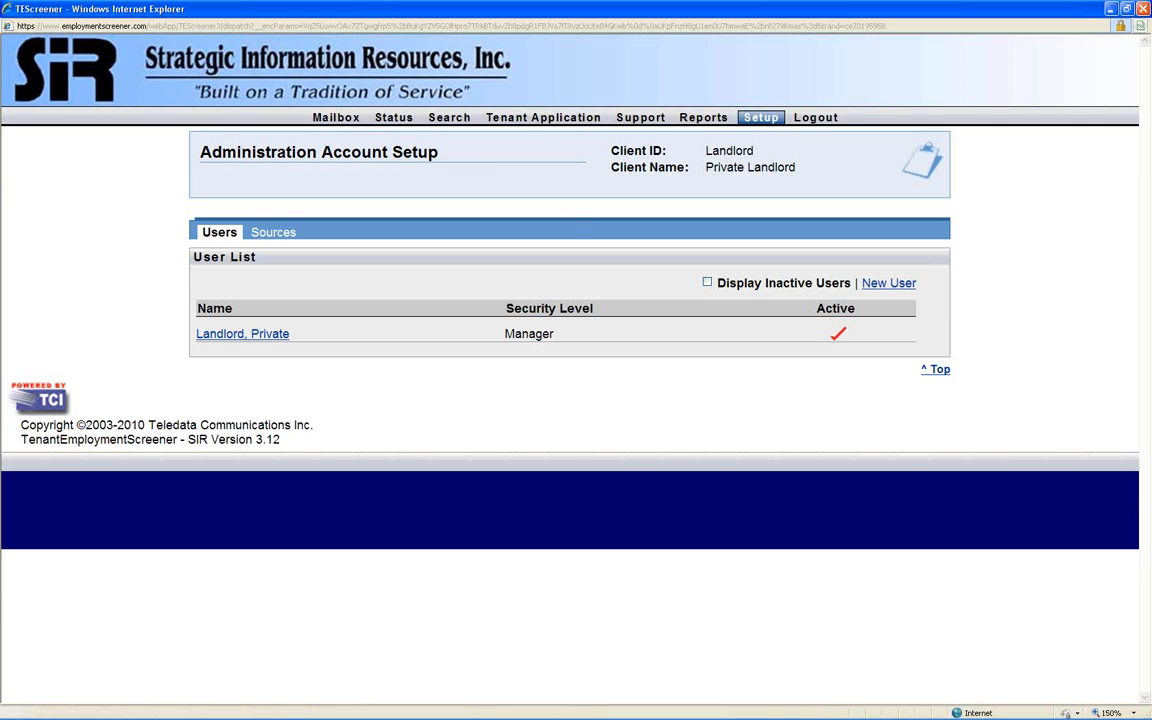
left_click(245, 334)
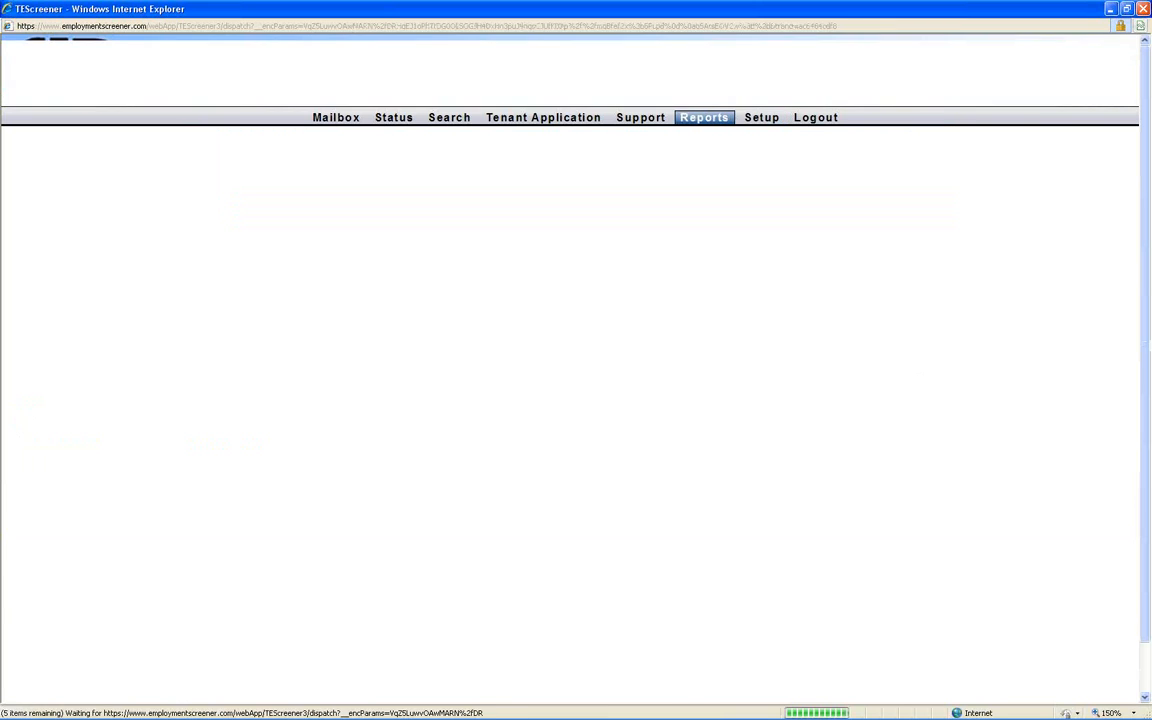
left_click(248, 404)
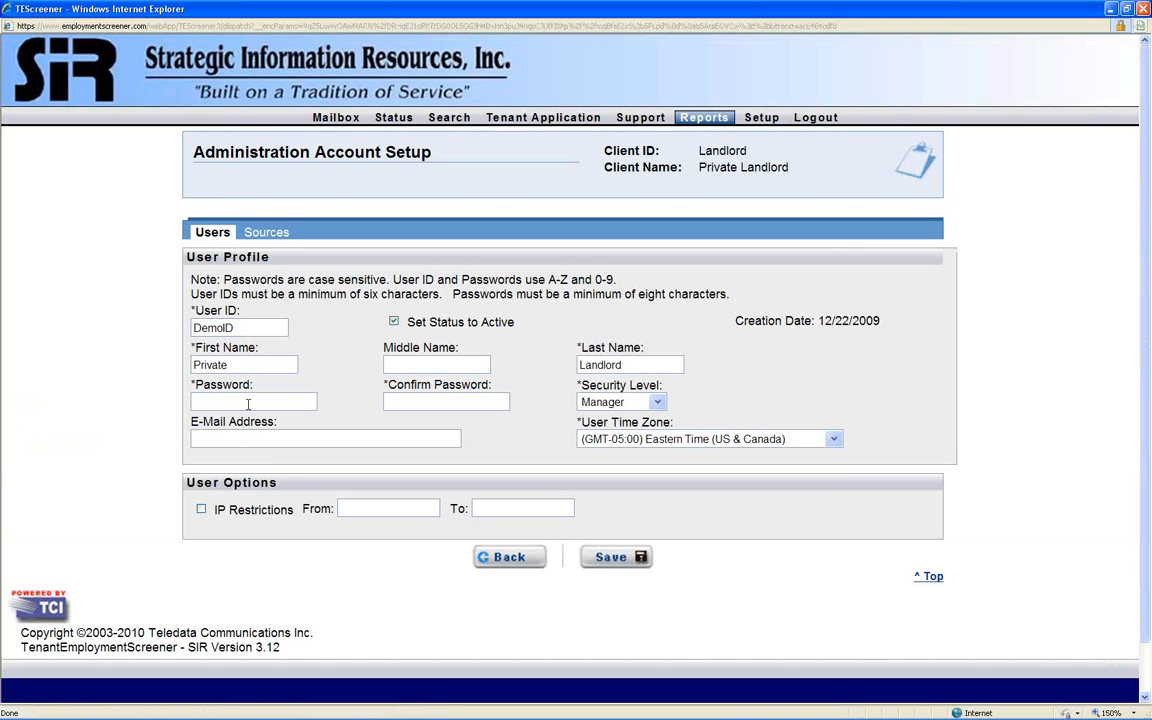
type("password1")
key("Tab")
type("password1")
left_click(612, 560)
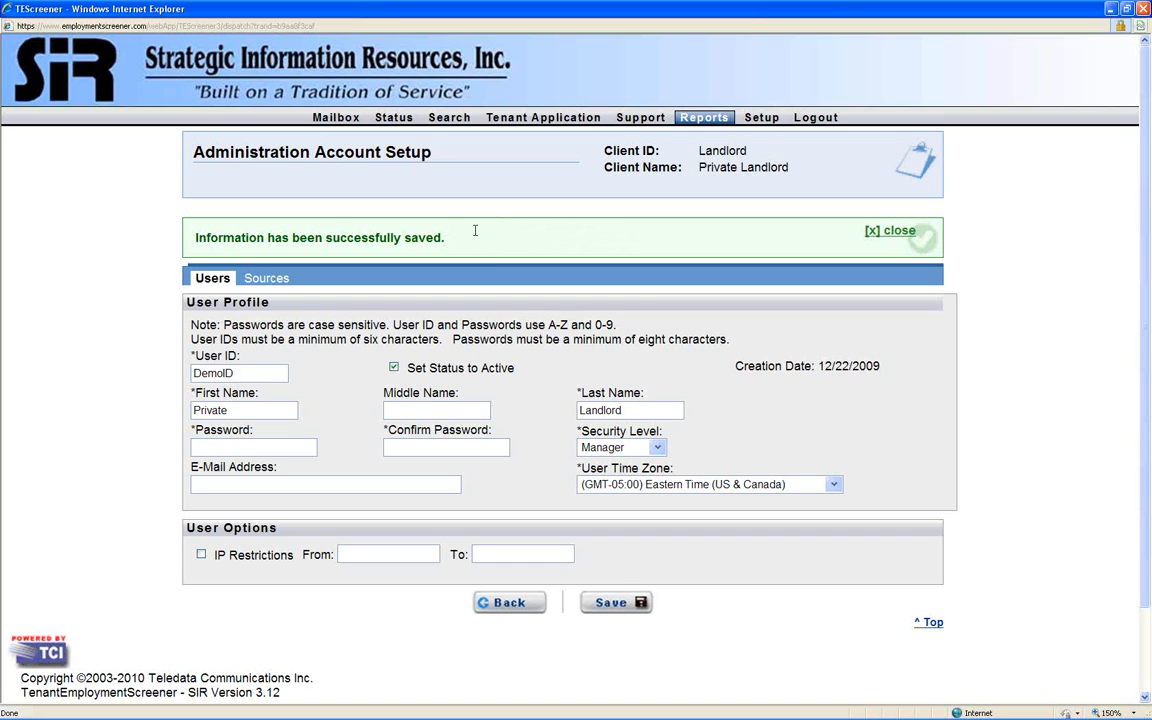
left_click(337, 118)
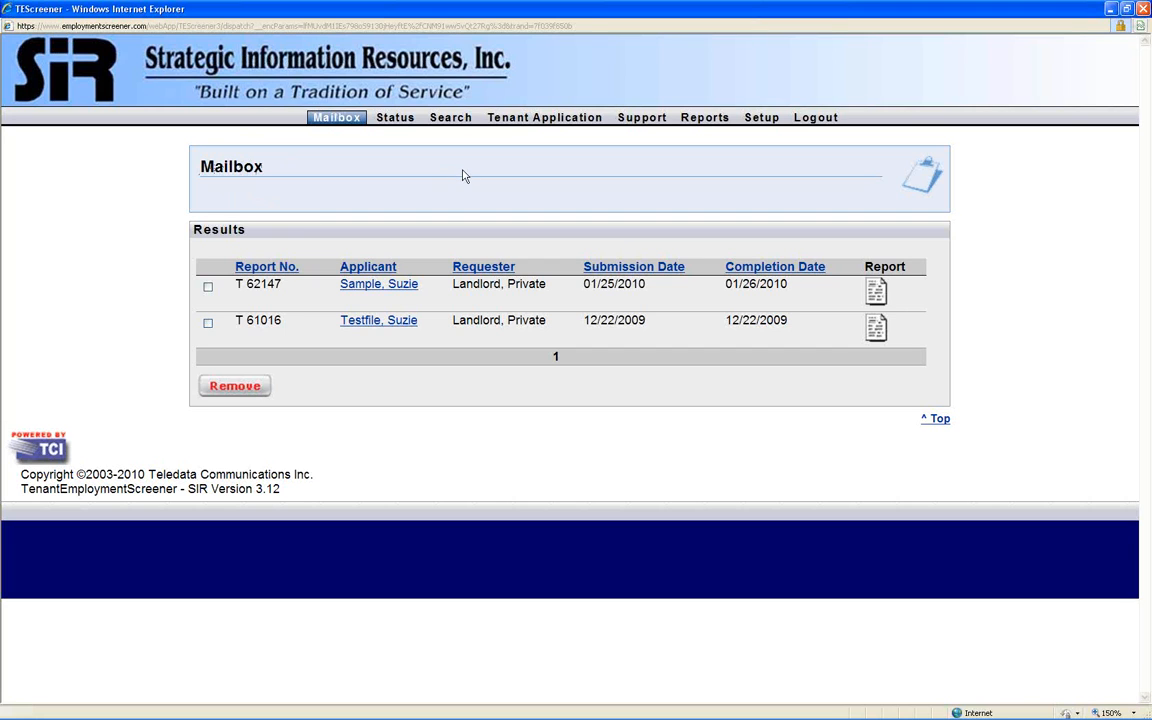
- Start a new tenant application with rental type Lease and both the monthly amount and monthly salary set to 0.00
left_click(541, 118)
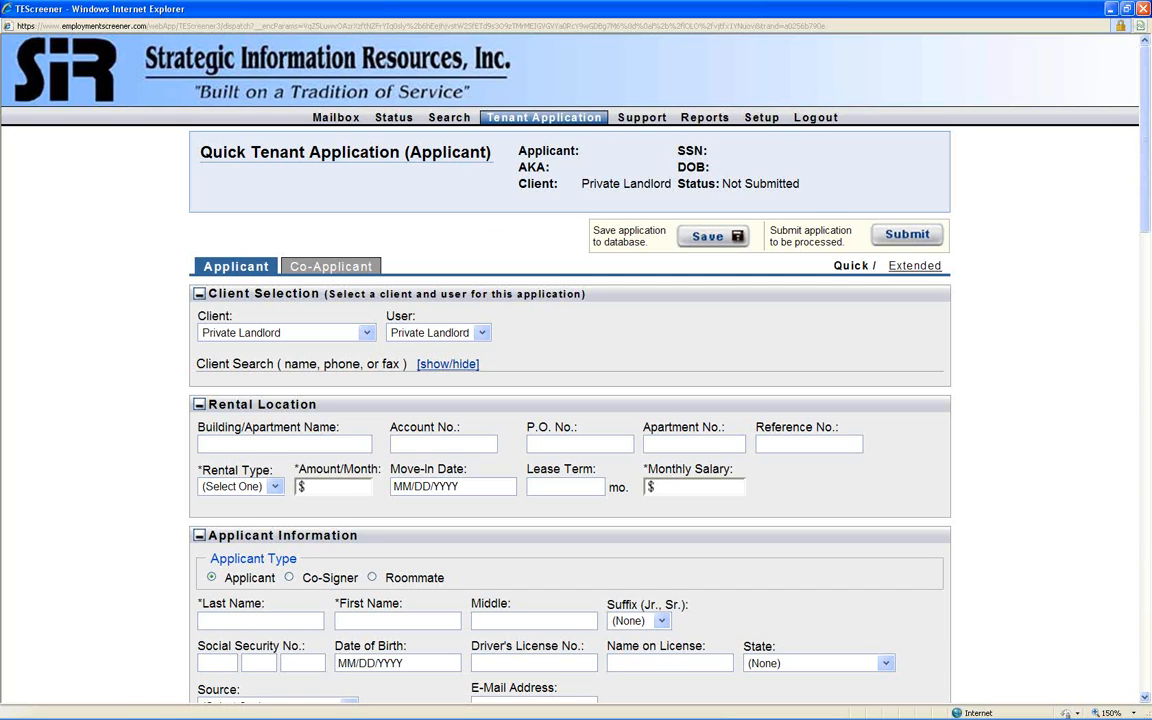
left_click(276, 487)
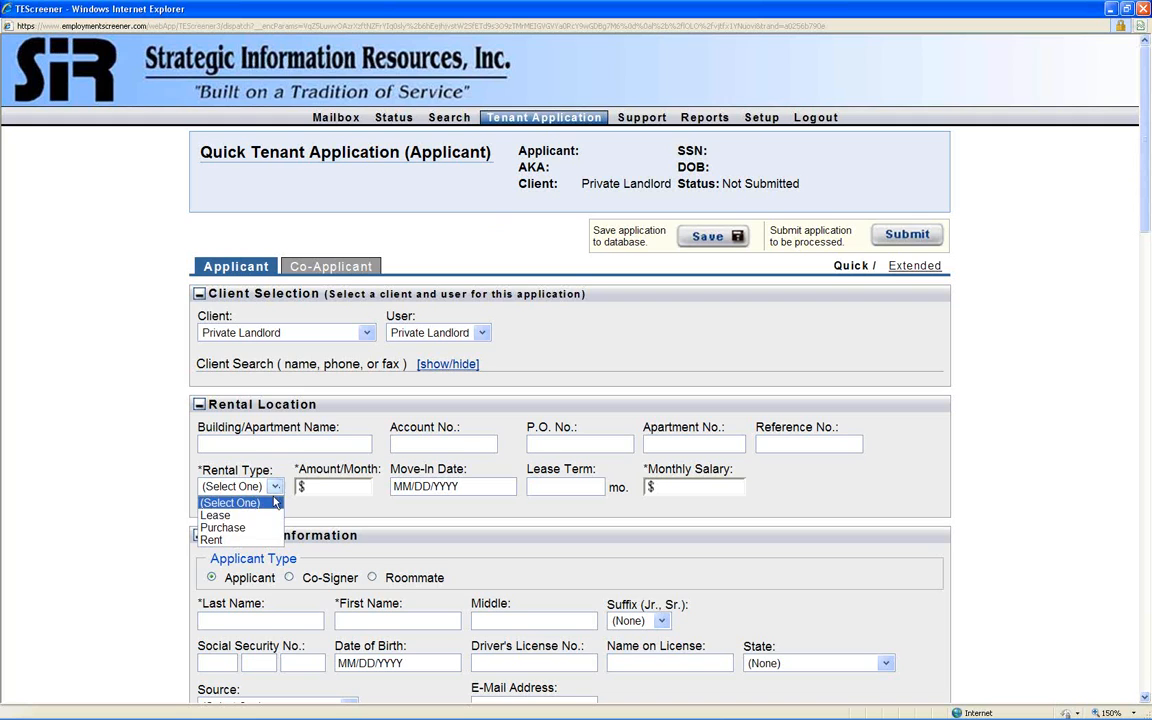
left_click(220, 515)
left_click(326, 486)
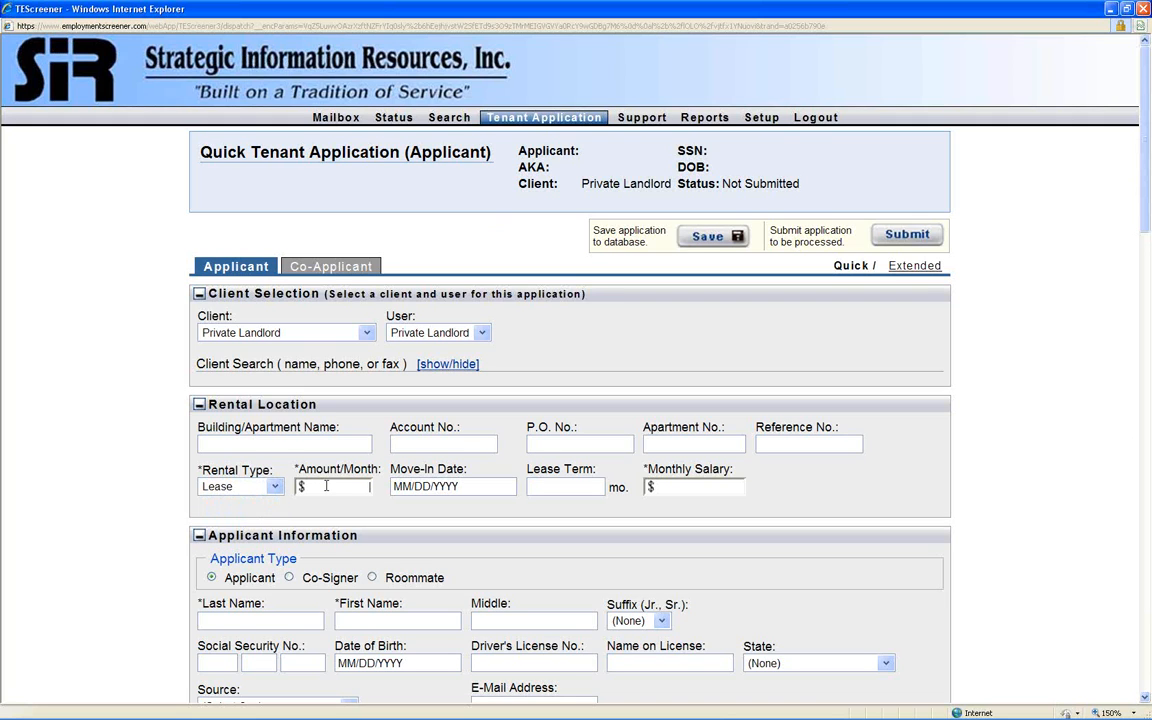
left_click(665, 486)
type("0")
left_click(310, 486)
left_click(710, 486)
- Fill in the applicant's last name, first name and Social Security number
scroll(434, 546, "down", 3)
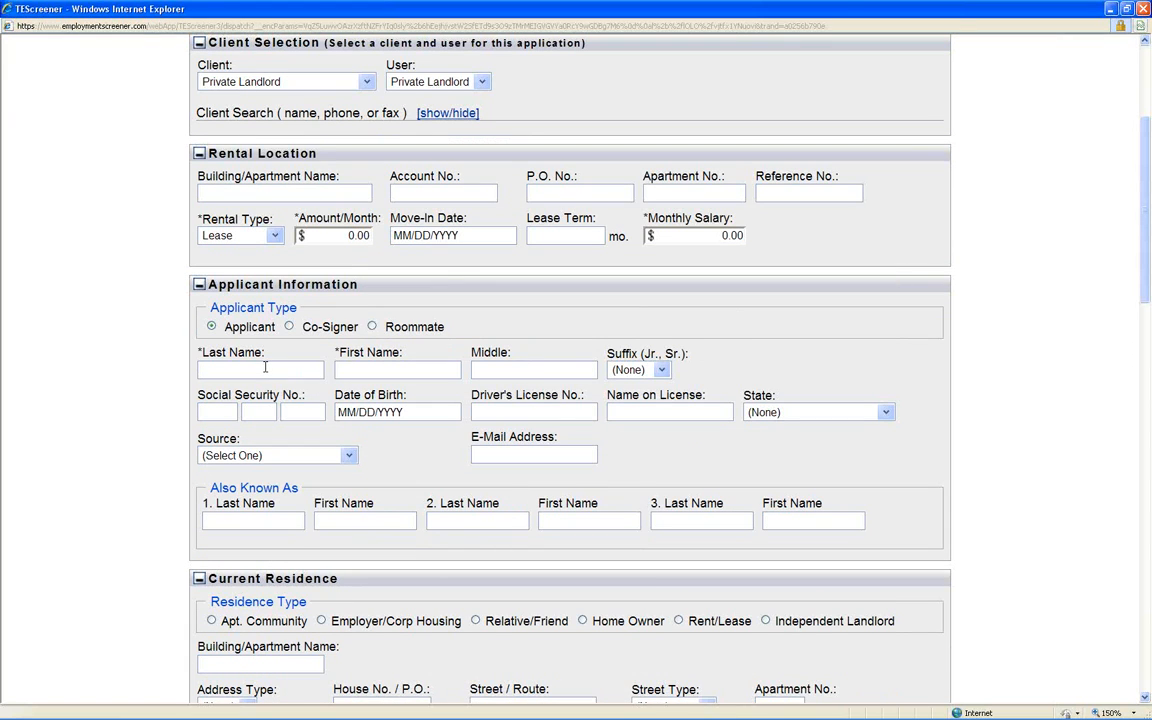
left_click(265, 367)
type("Landlord")
key("Tab")
type("Private1")
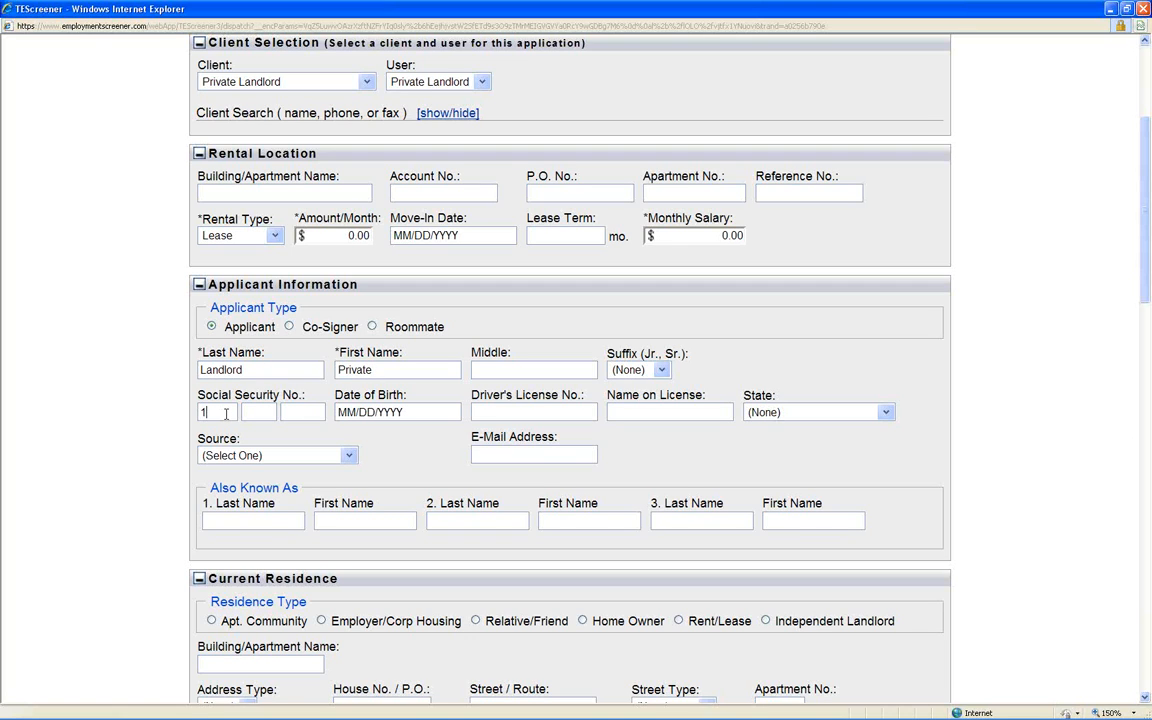
type("23457777")
- Replace the date-of-birth placeholder with the applicant's date of birth
right_click(360, 414)
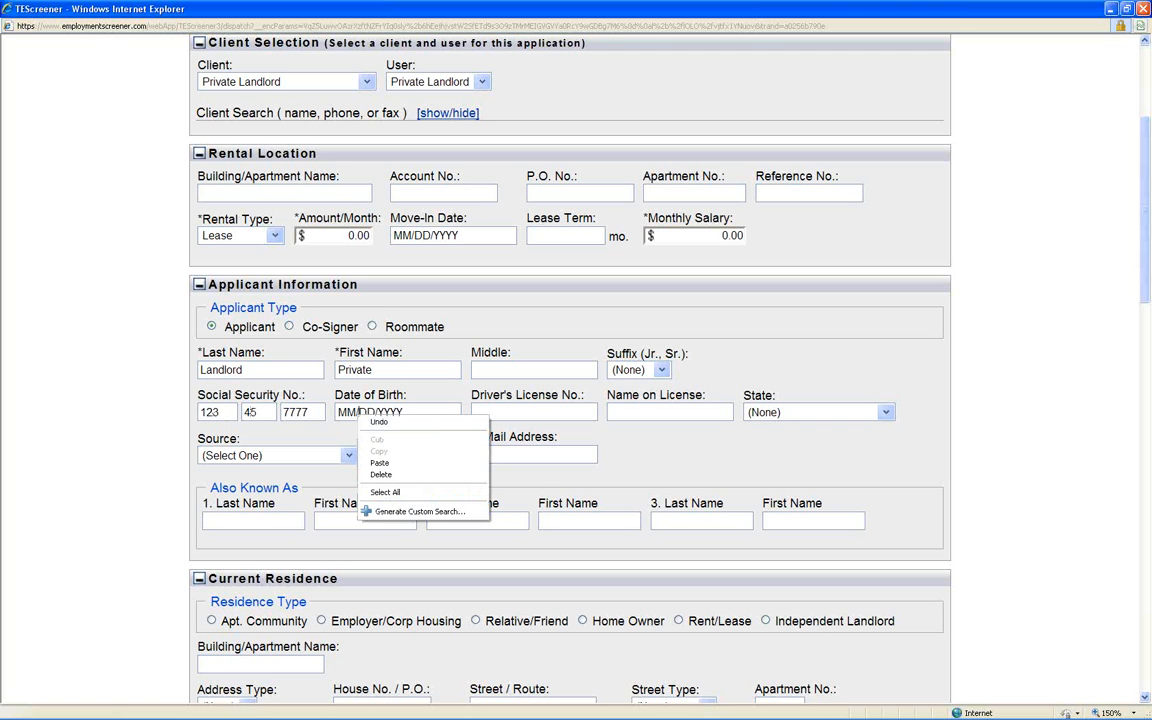
left_click(407, 413)
left_click_drag(412, 412, 284, 405)
type("1/1")
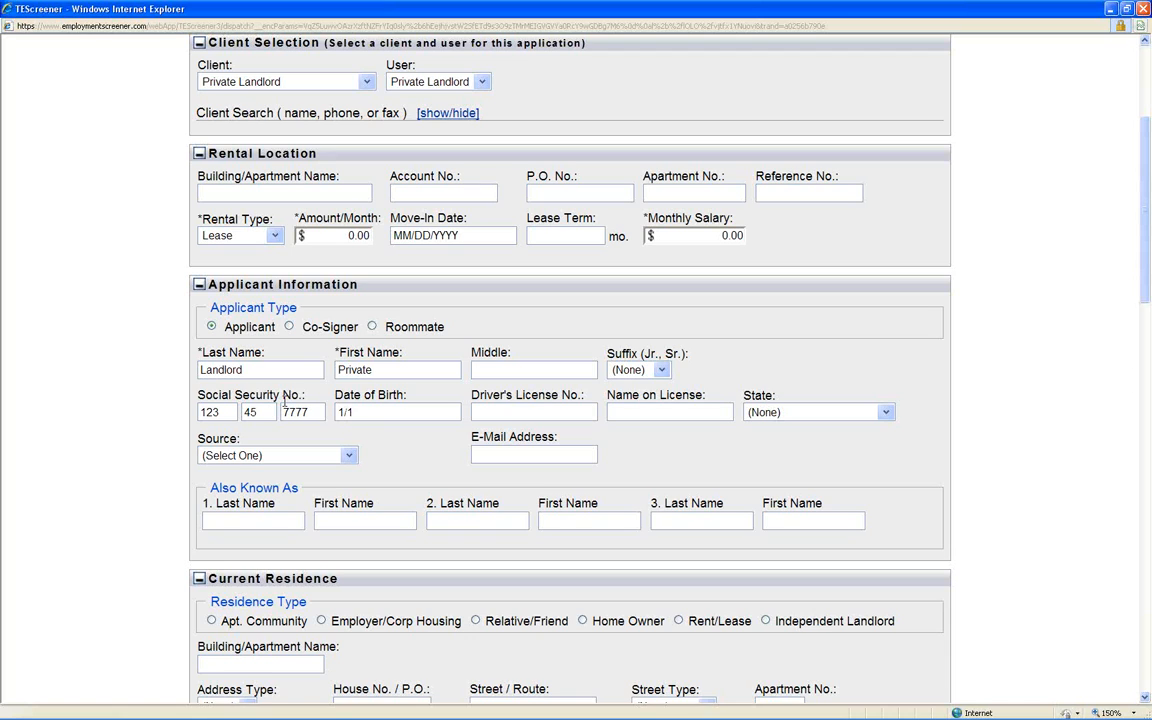
type("/1990")
- Fill in the last and first name of the applicant's first Also Known As entry
left_click_drag(210, 487, 297, 481)
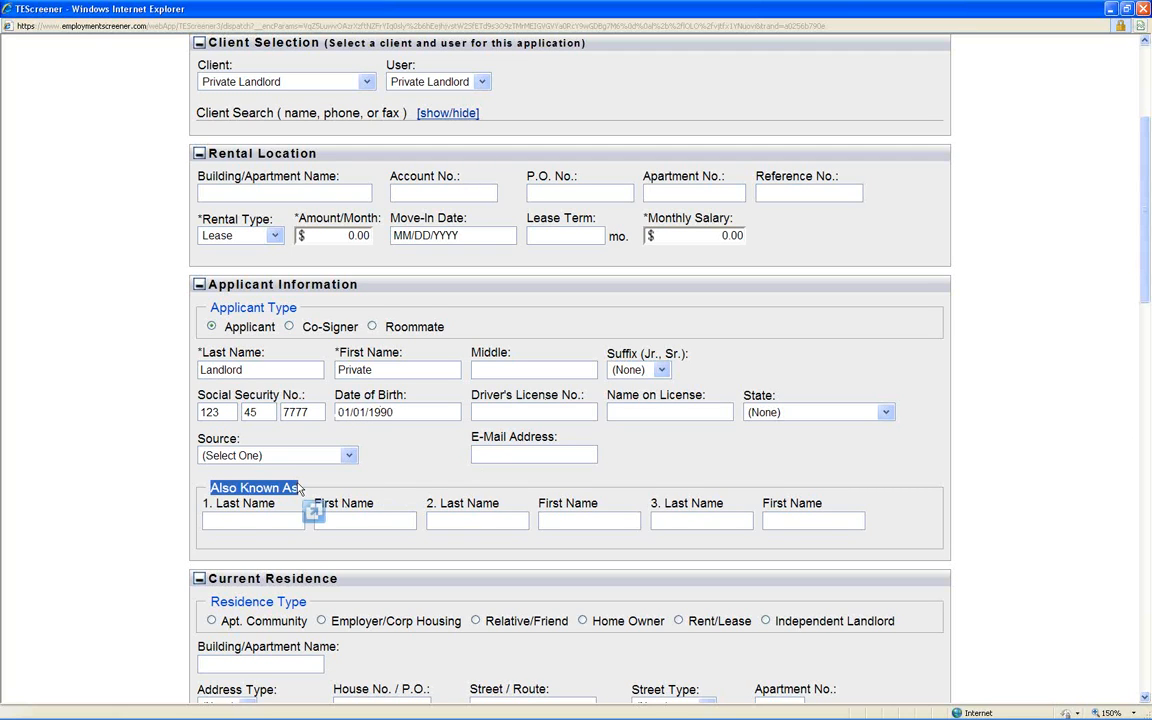
left_click(237, 519)
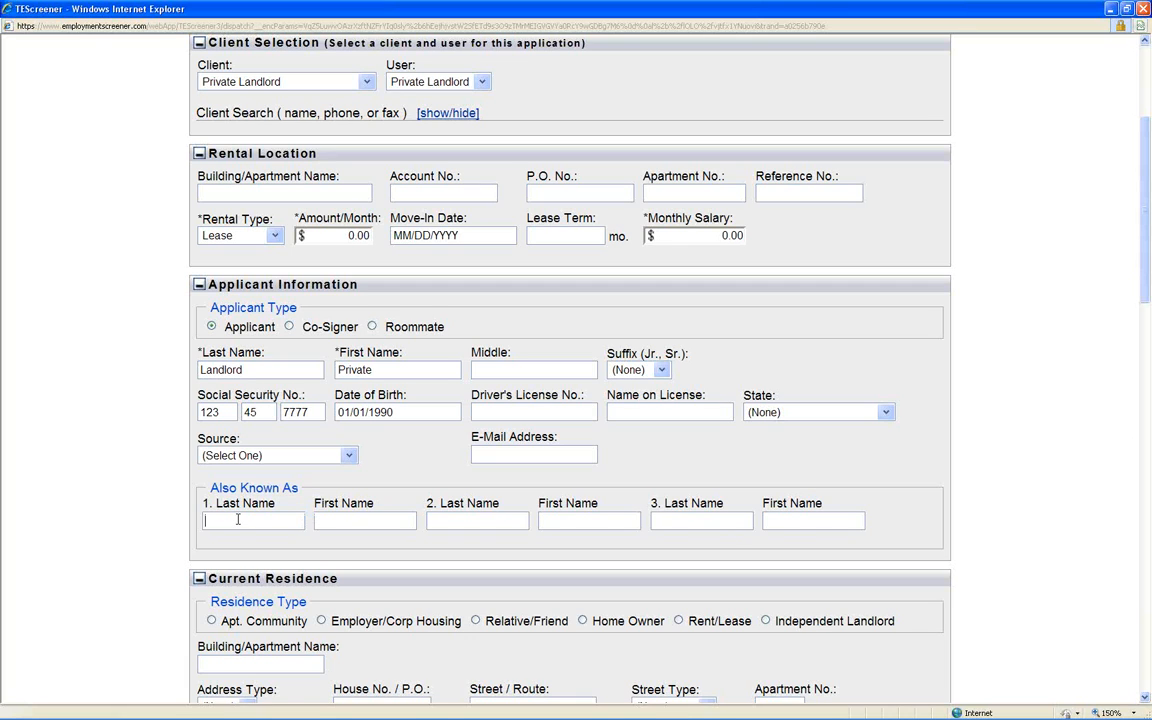
type("Name")
type("Maid")
type("en")
- Enter the house number and street name of the applicant's current residence and set the street type to Drive
scroll(749, 554, "down", 5)
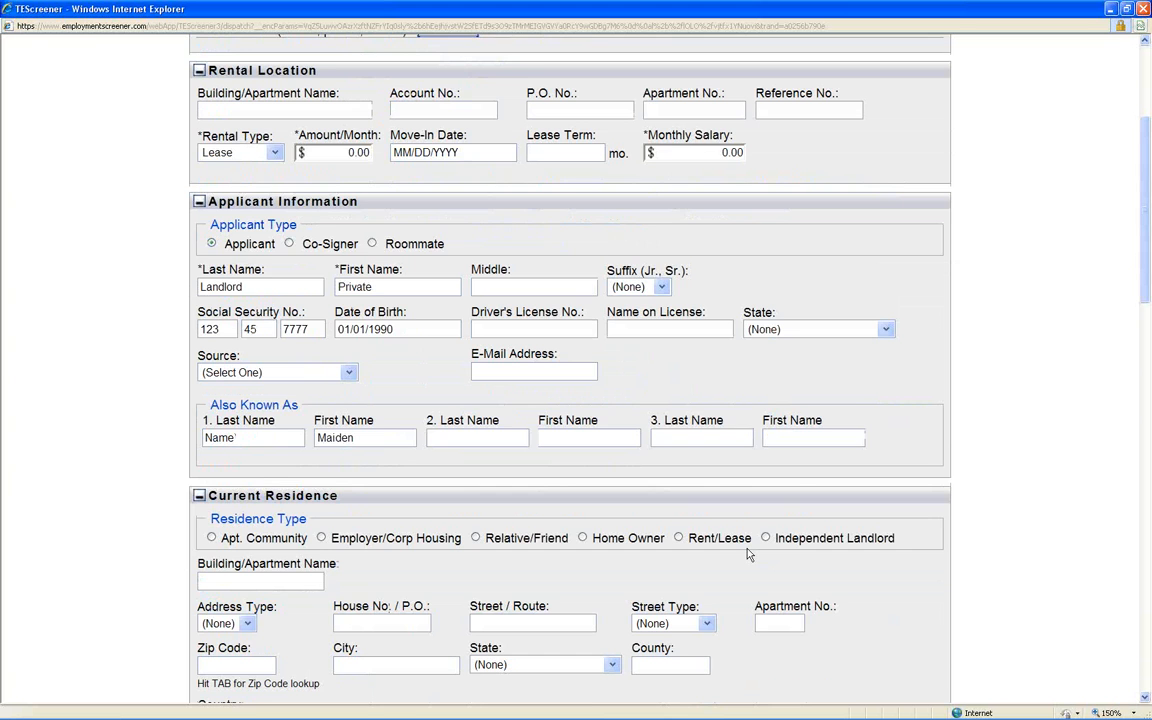
scroll(672, 493, "down", 1)
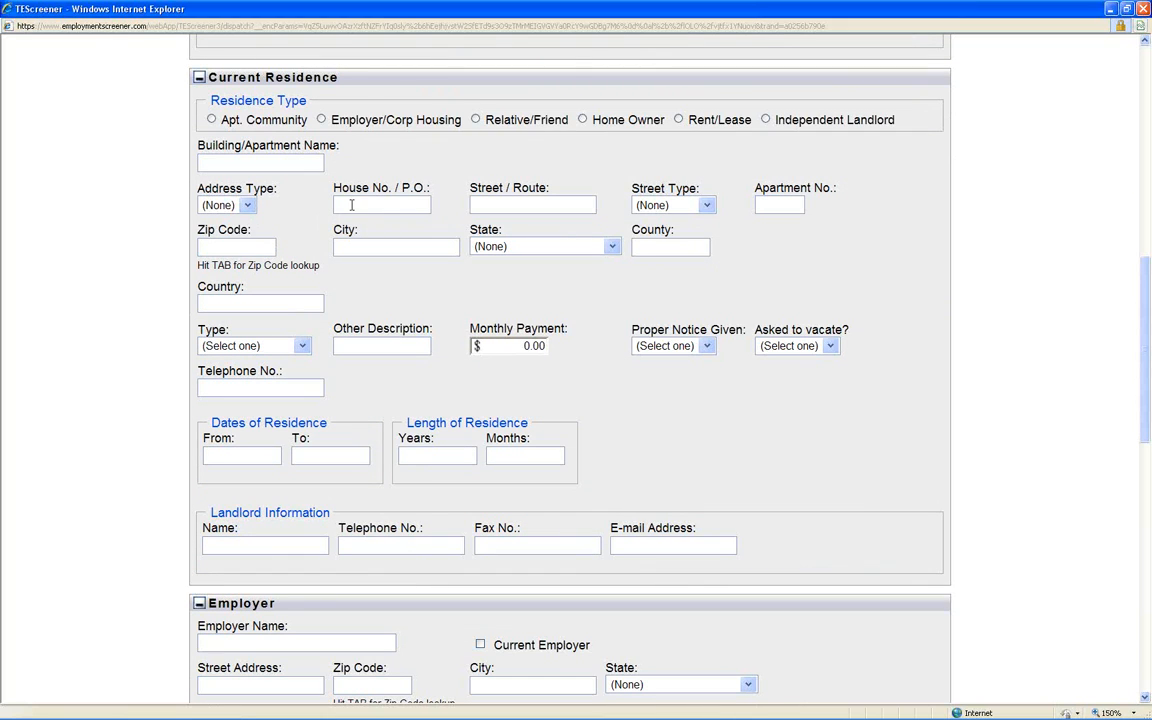
key("Tab")
key("d")
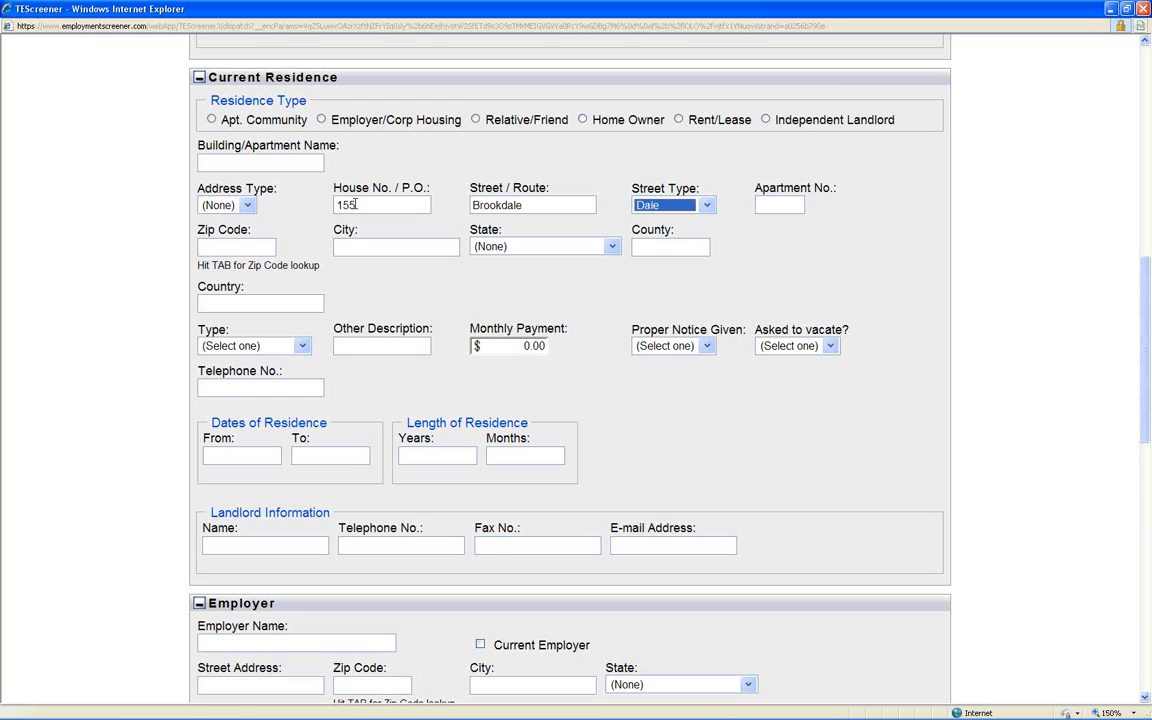
key("c")
key("d")
key("d")
key("Tab")
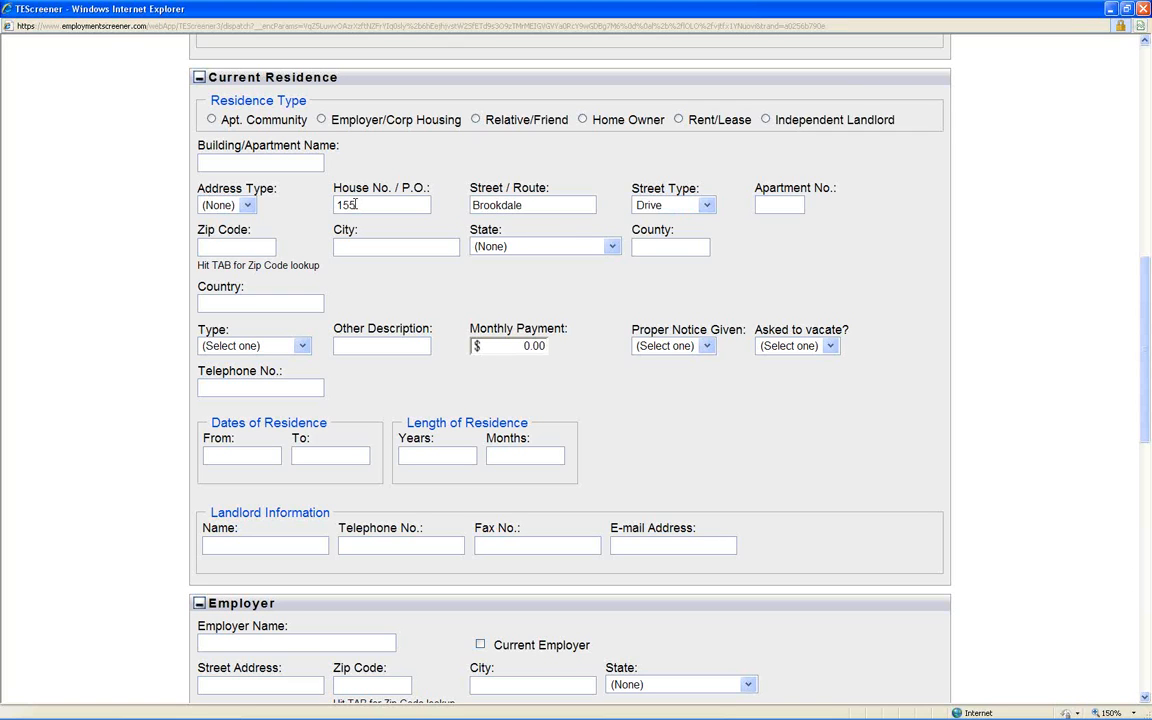
- Enter the current residence's ZIP code and use the lookup to fill in the city, state and county
key("Tab")
type("01104")
key("Tab")
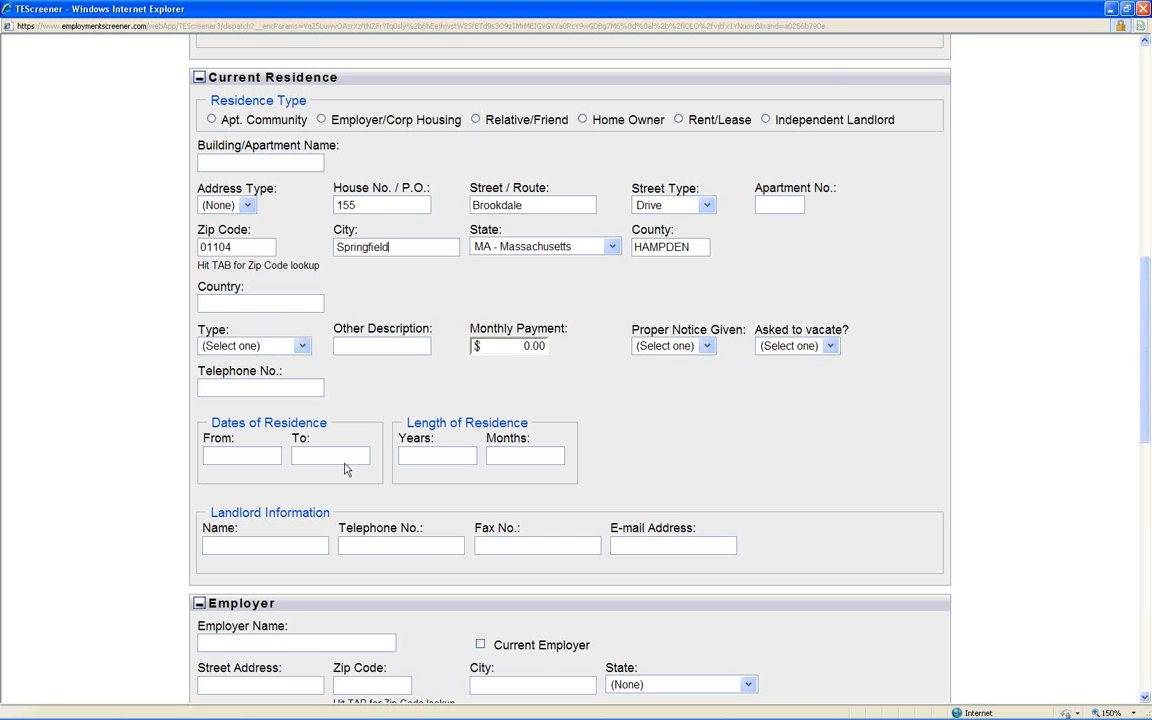
left_click_drag(210, 511, 759, 571)
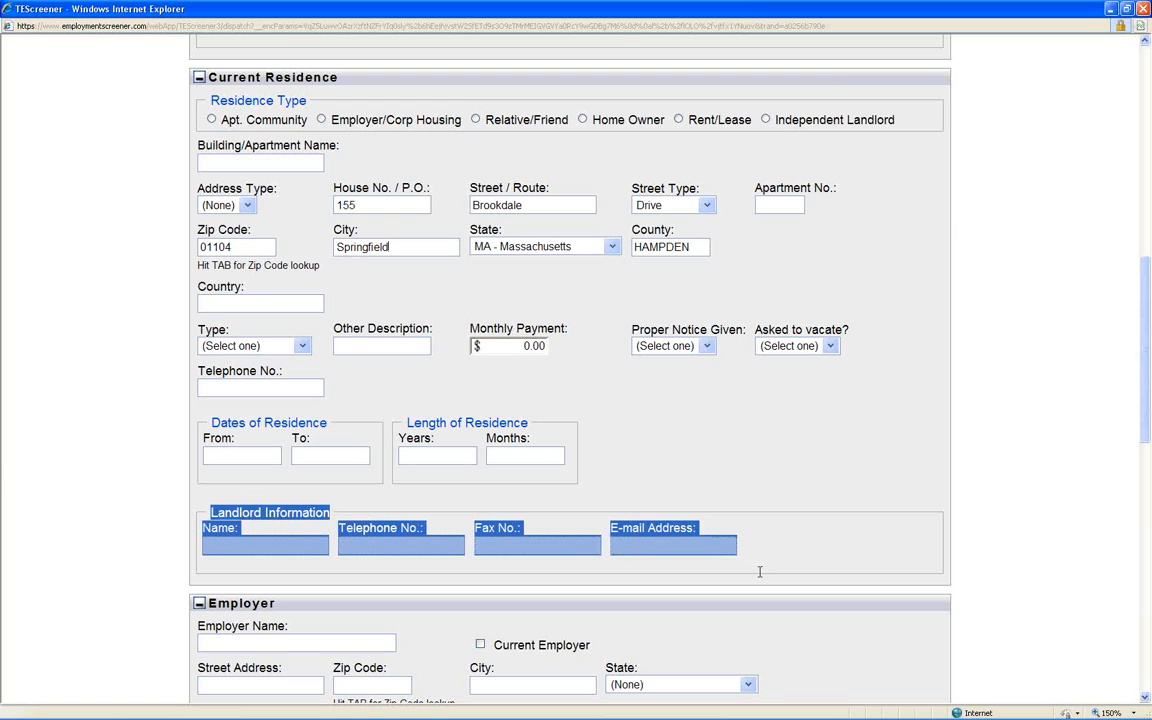
left_click(765, 560)
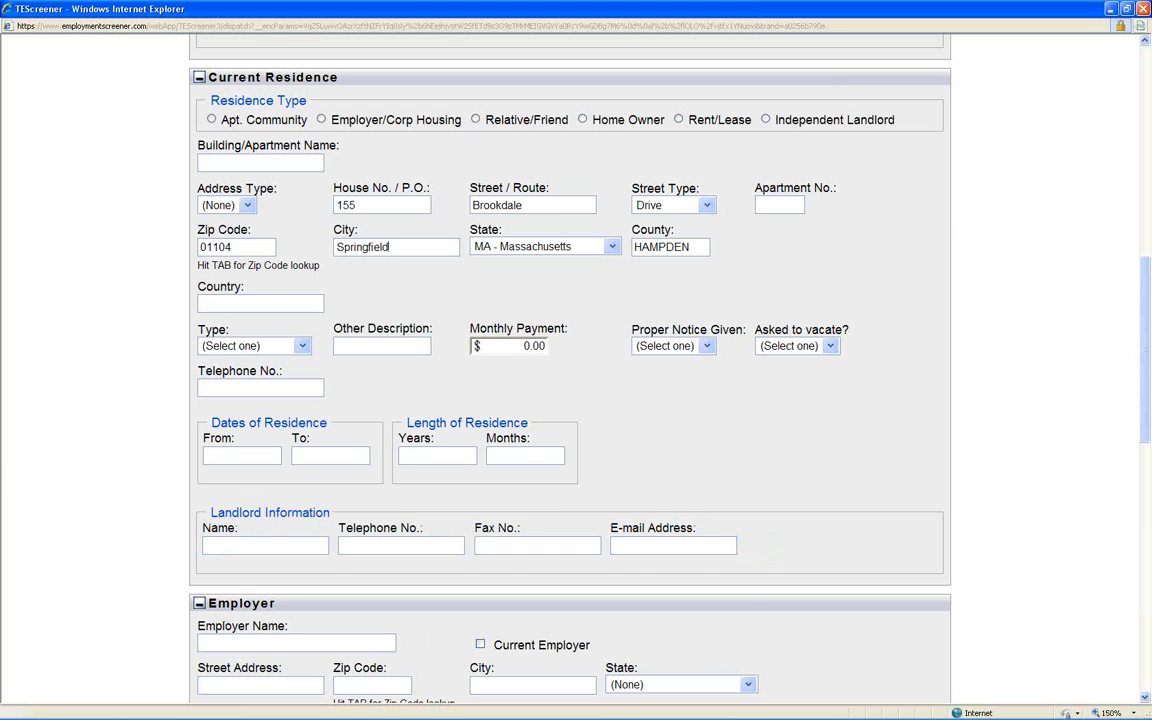
left_click_drag(182, 567, 684, 700)
left_click(684, 700)
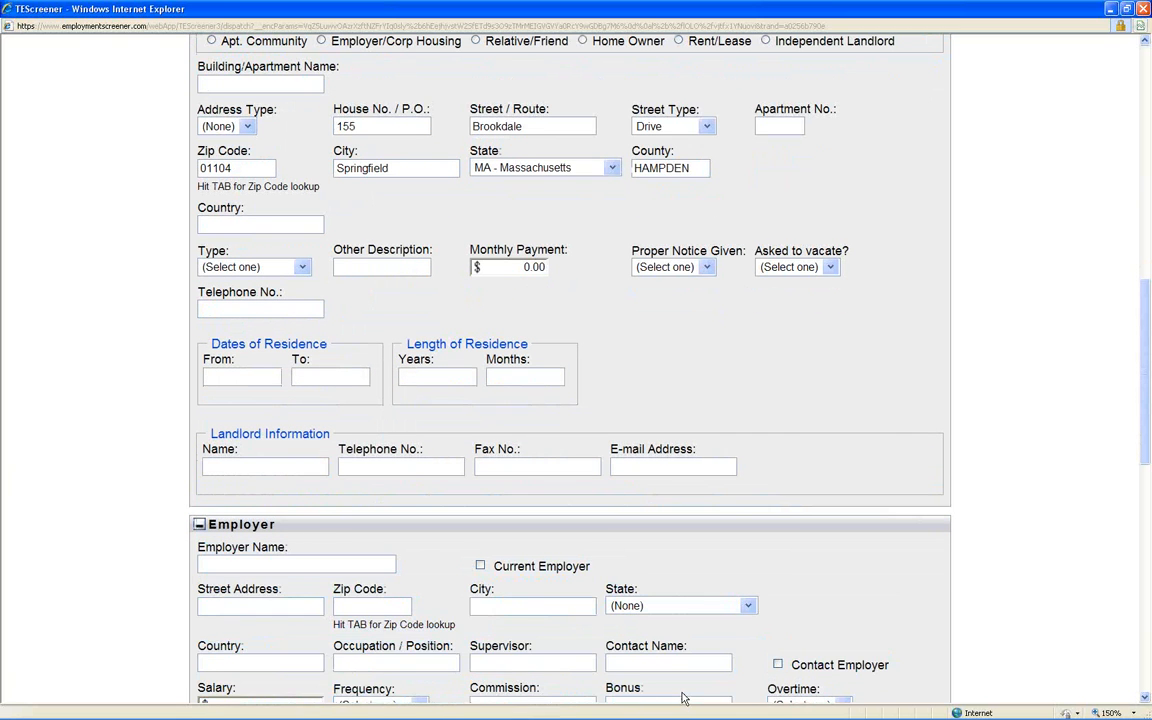
- Add the Bankruptcies Liens and Judgments à la carte service to the application
scroll(684, 699, "down", 3)
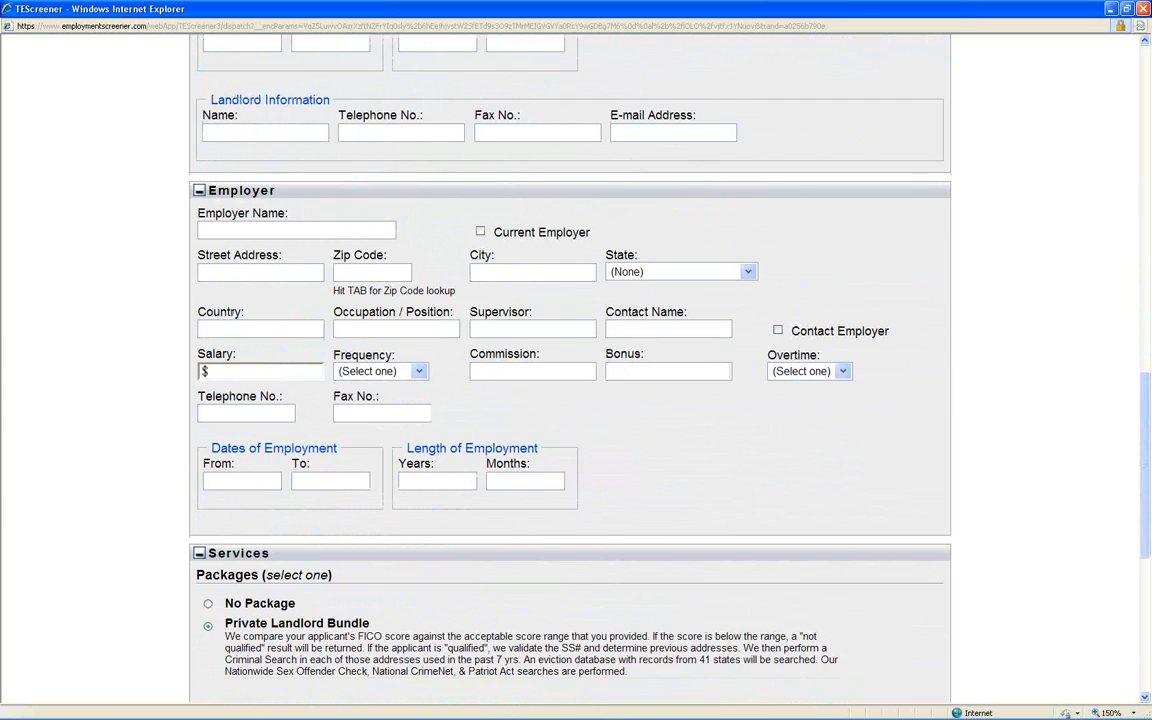
scroll(570, 400, "down", 3)
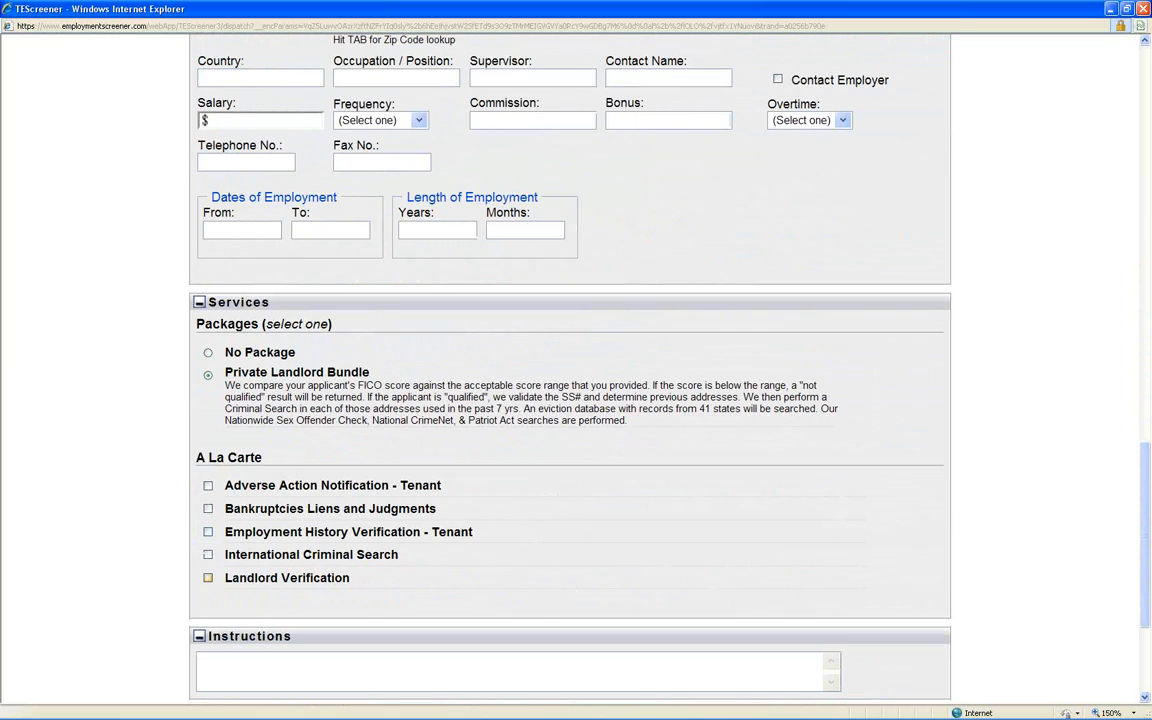
left_click(208, 508)
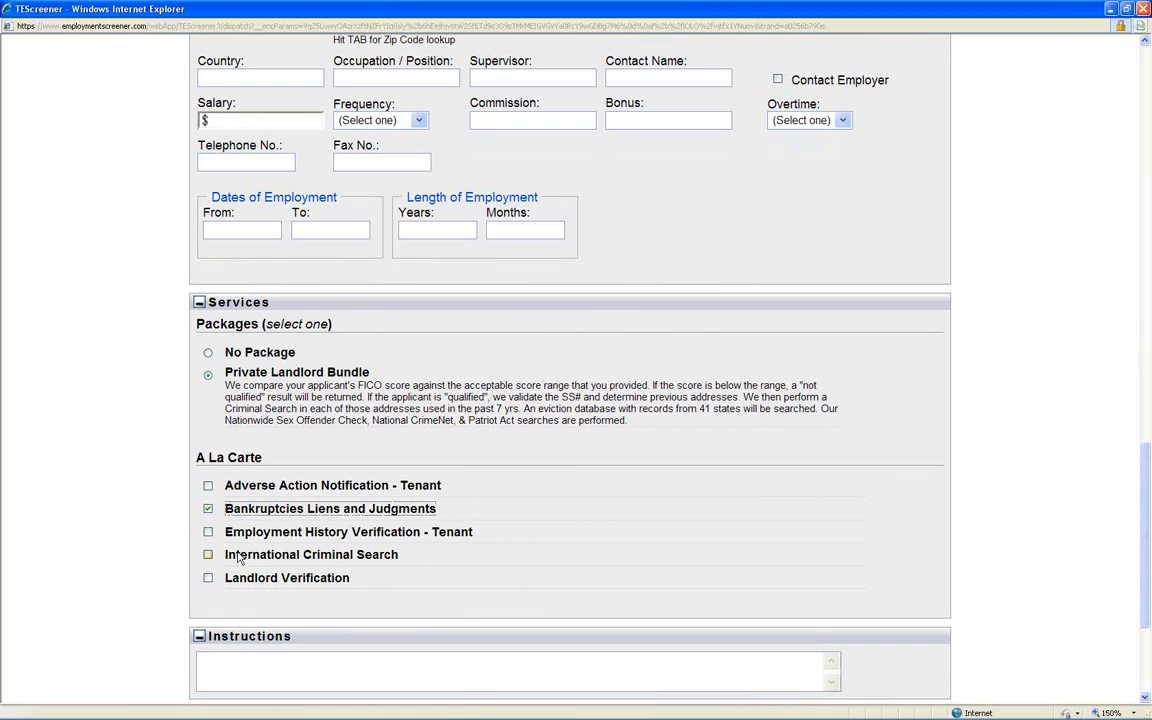
- Try adding the Landlord Verification service, and remove both it and Bankruptcies Liens and Judgments from the à la carte selection
left_click(205, 579)
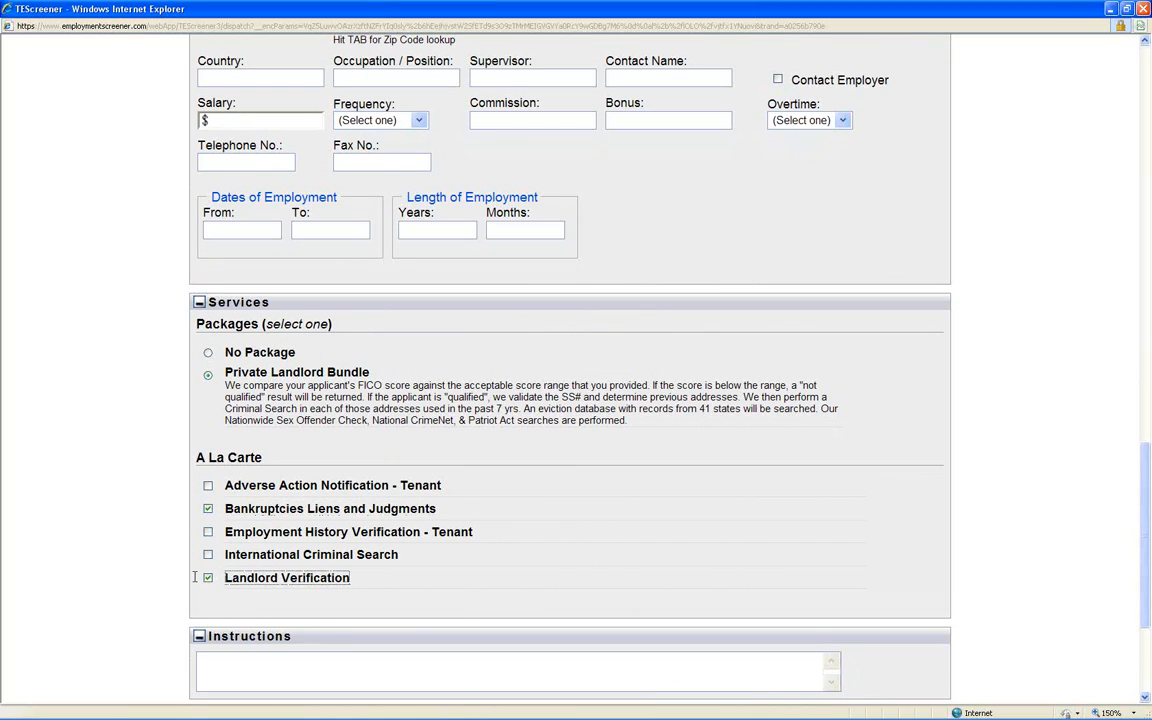
left_click(205, 579)
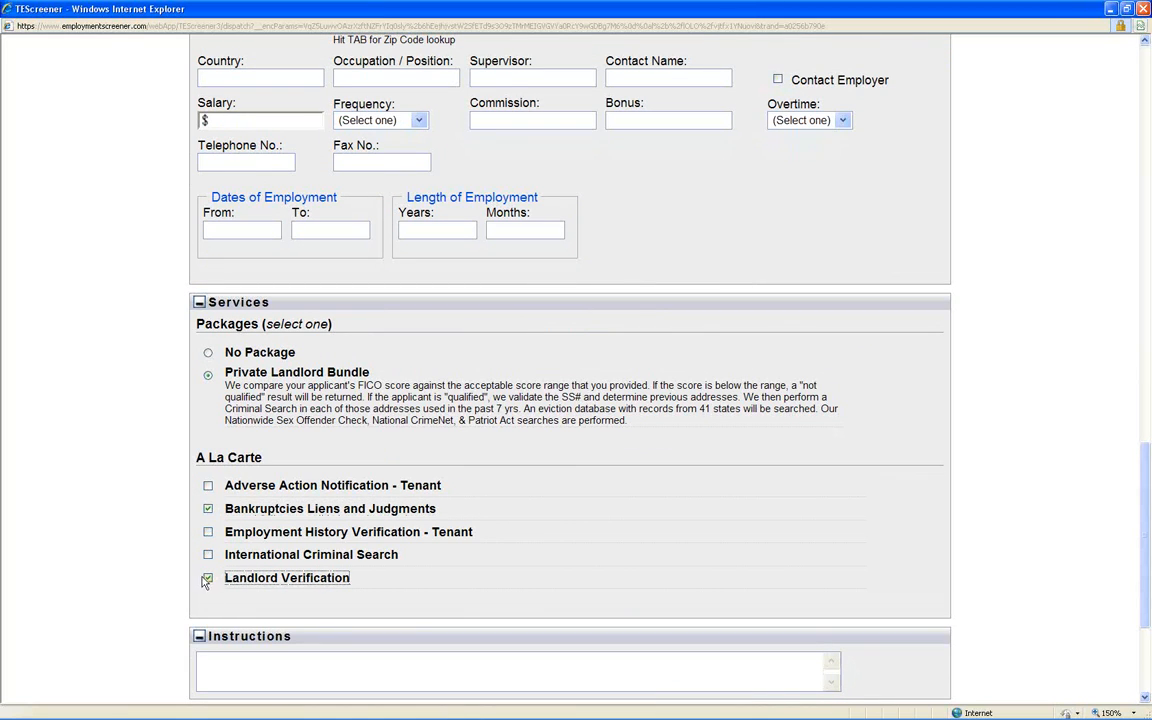
left_click(208, 508)
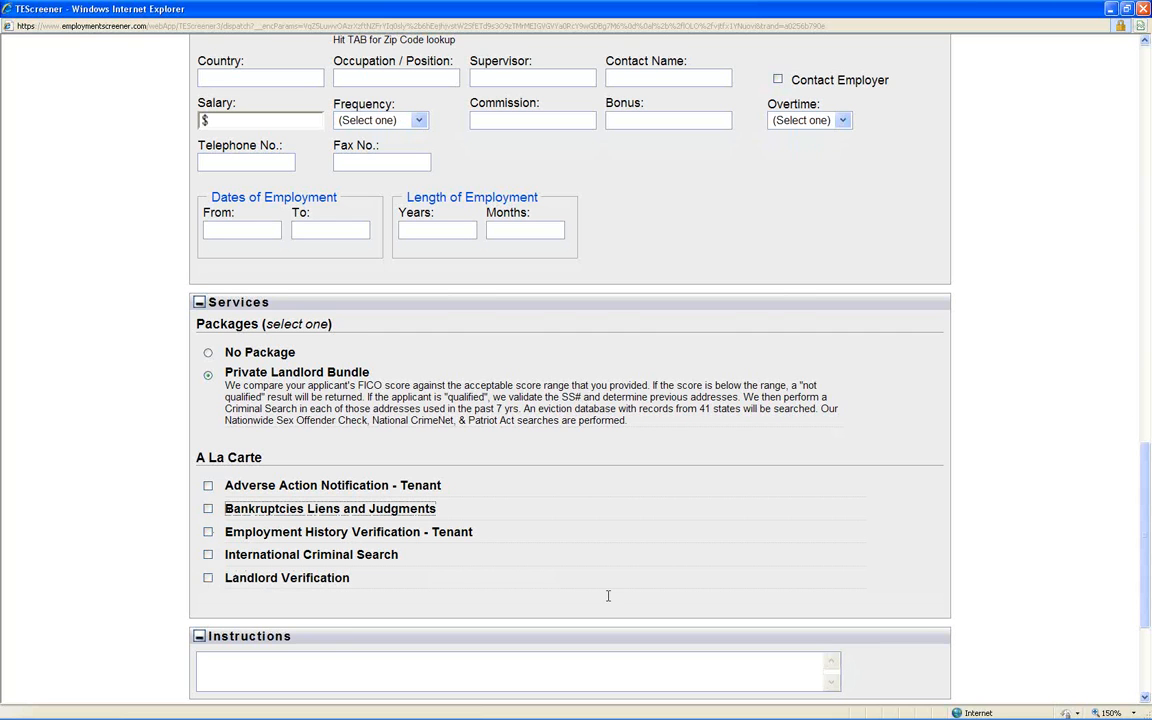
- Enter "Thanks for becoming a client!" as the application's instructions and submit the application for processing
scroll(607, 596, "down", 4)
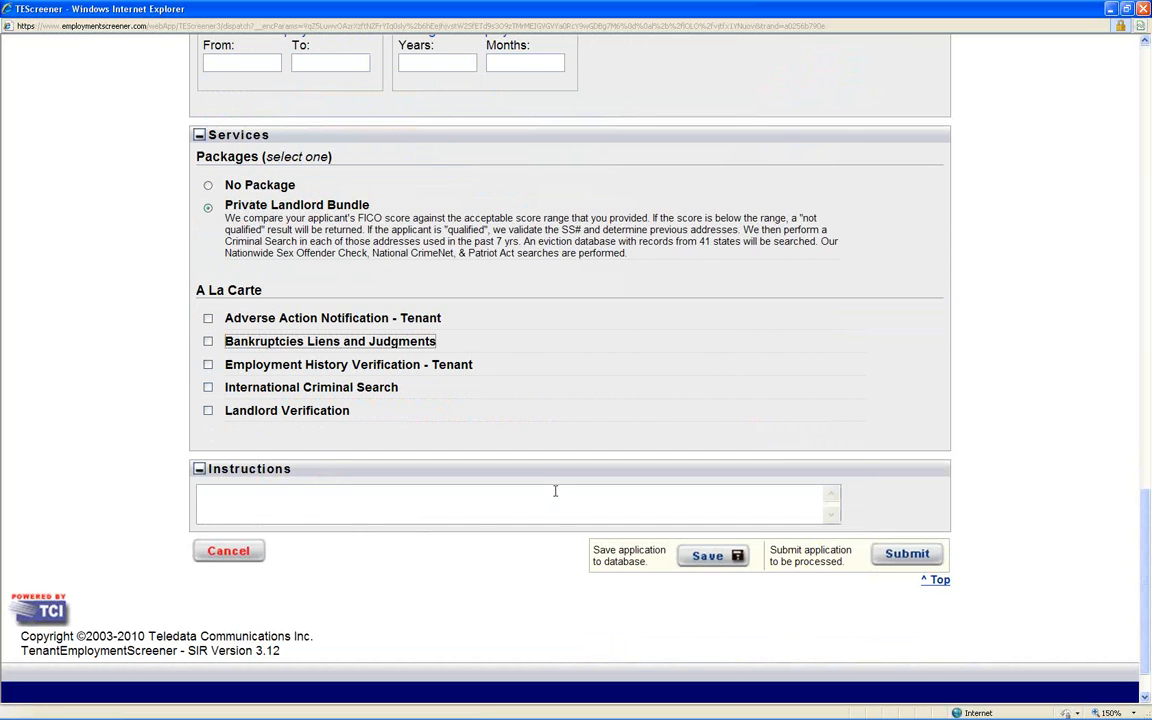
type("Thanks")
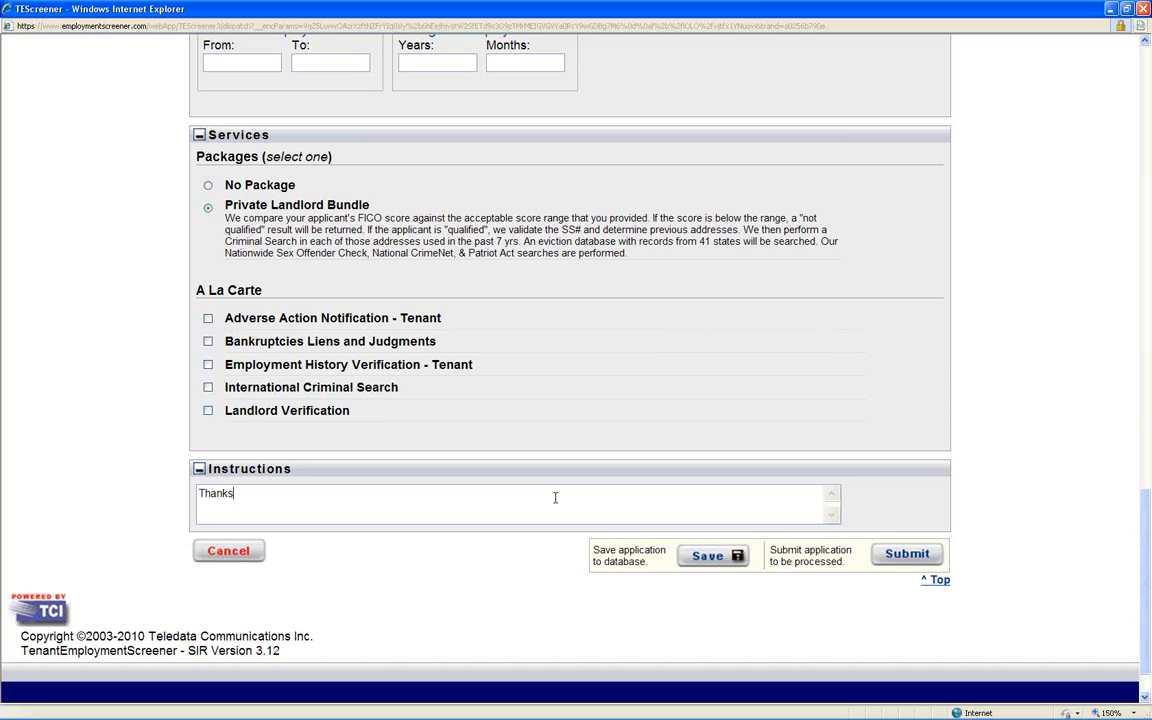
type(" for becoming a client")
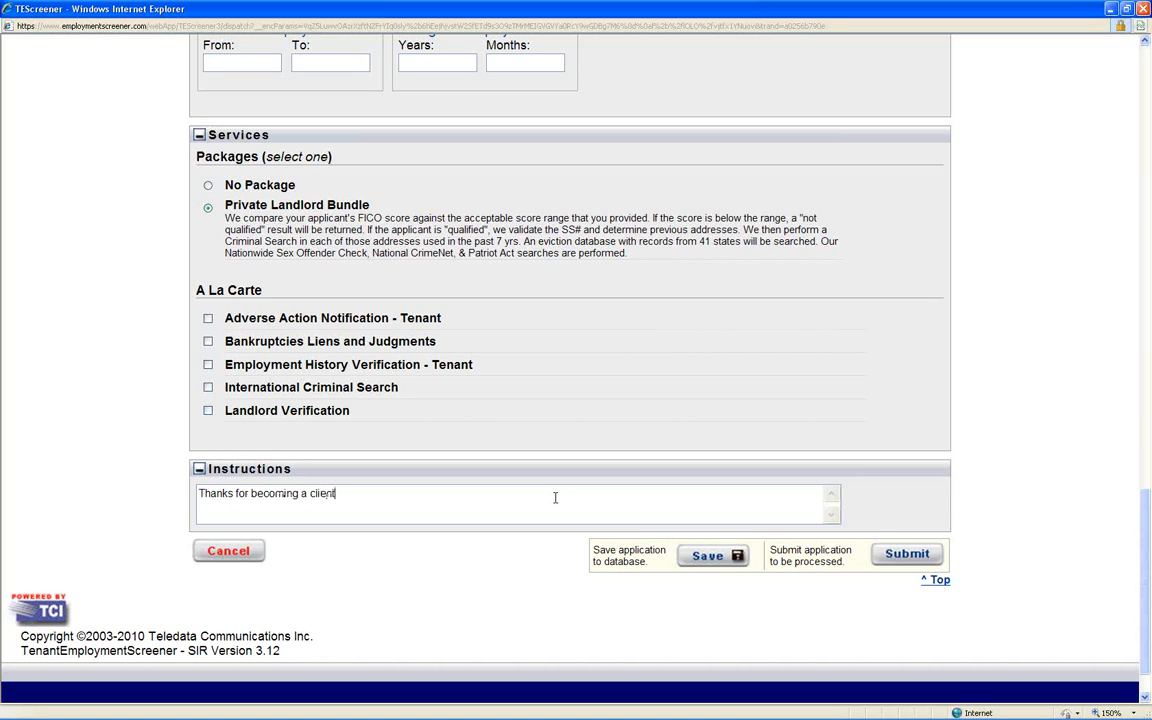
type("!")
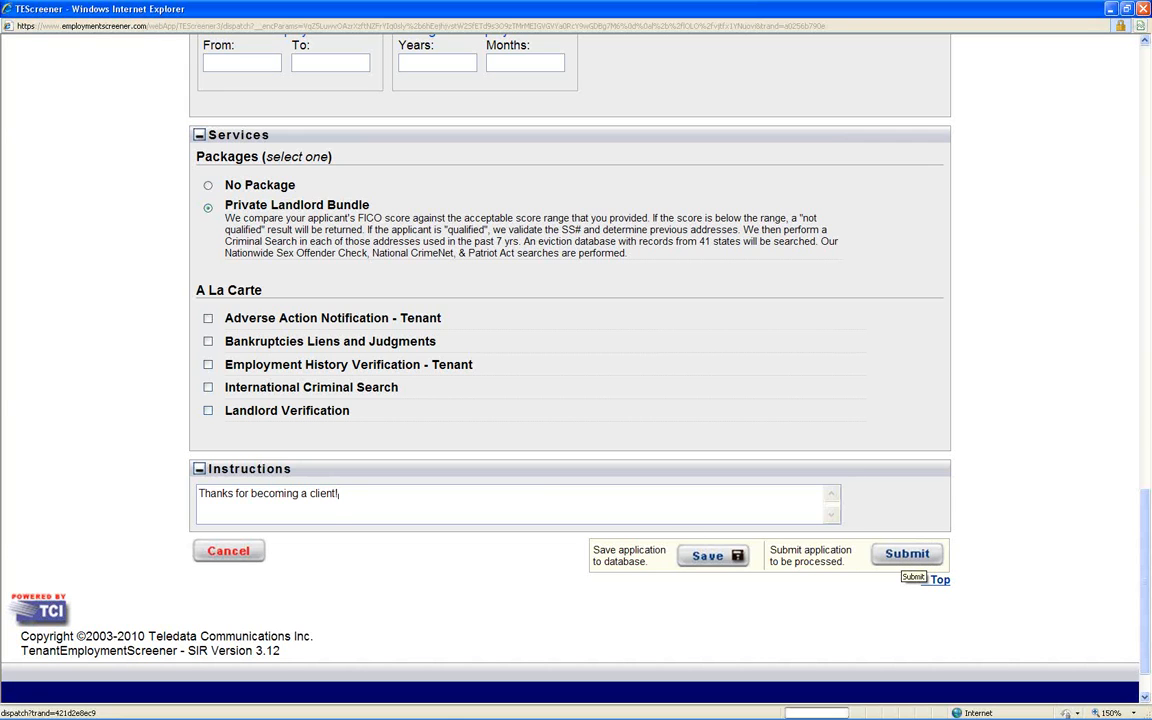
left_click(907, 553)
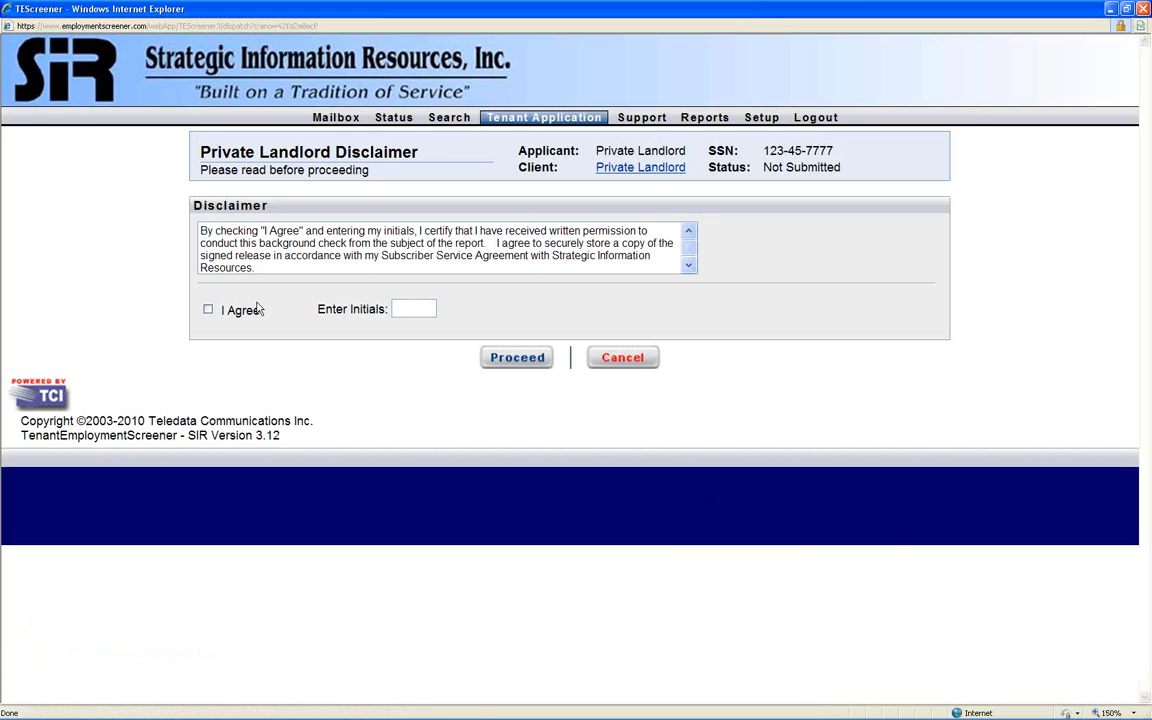
- Agree to the Private Landlord Disclaimer, enter the initials "sir" and proceed with the submission
double_click(207, 205)
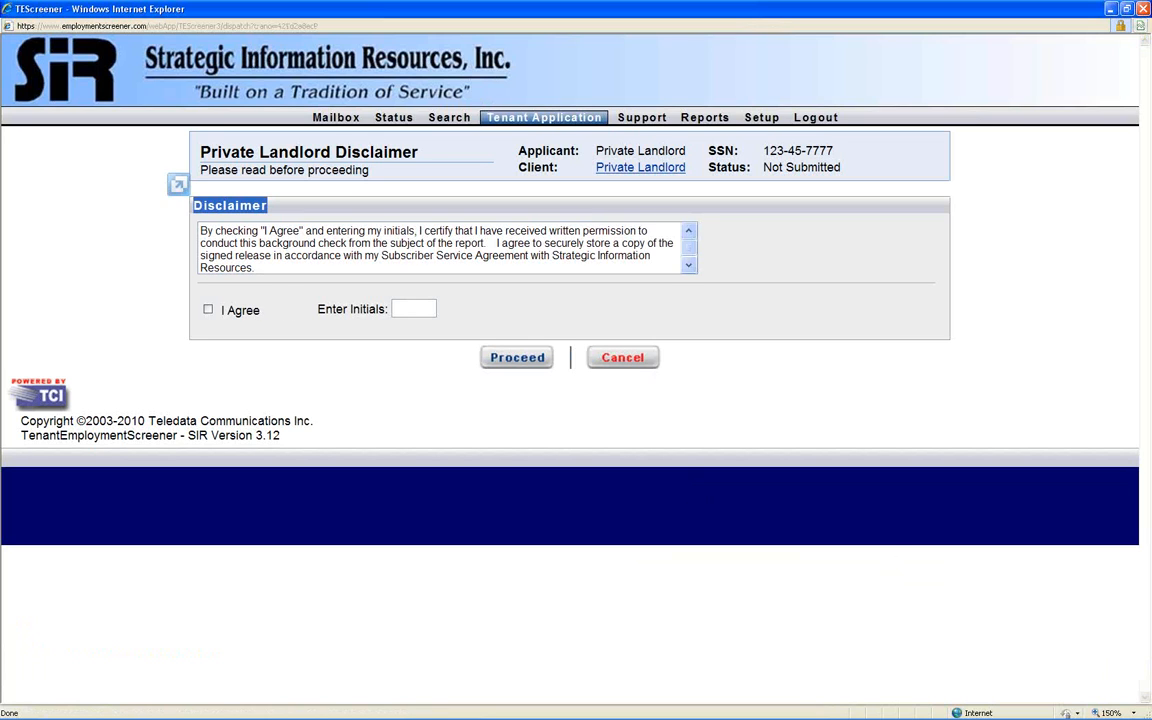
left_click(249, 299)
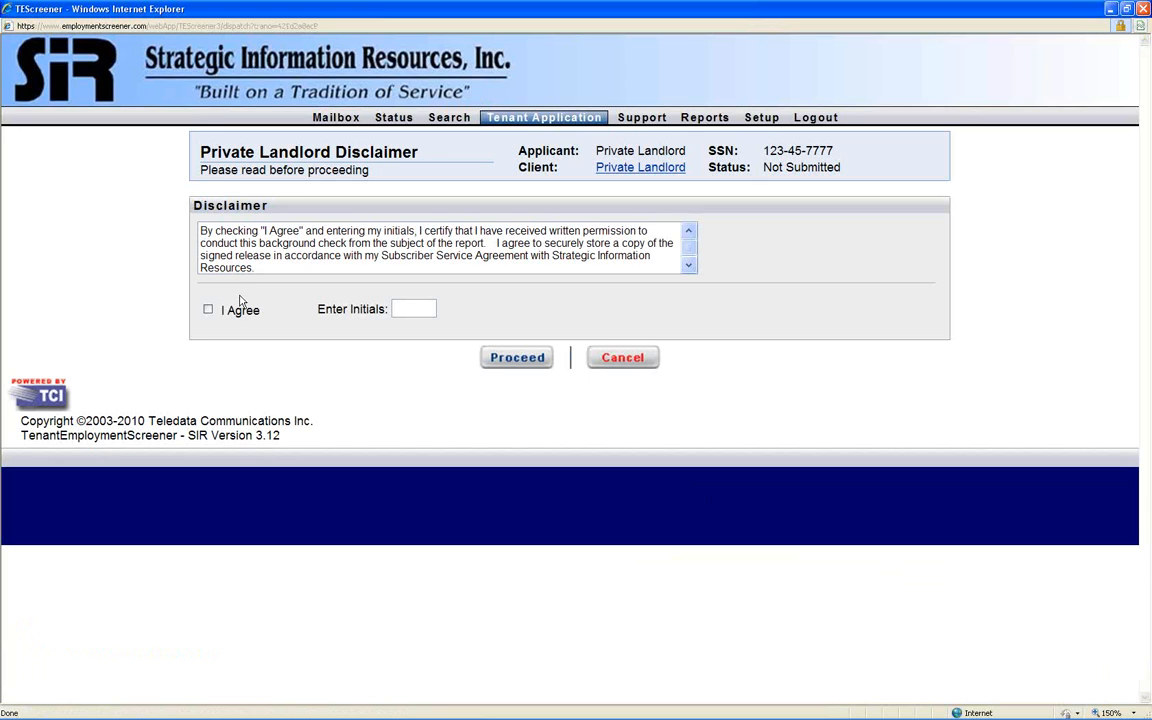
left_click(208, 310)
left_click(403, 312)
type("sir")
left_click(520, 362)
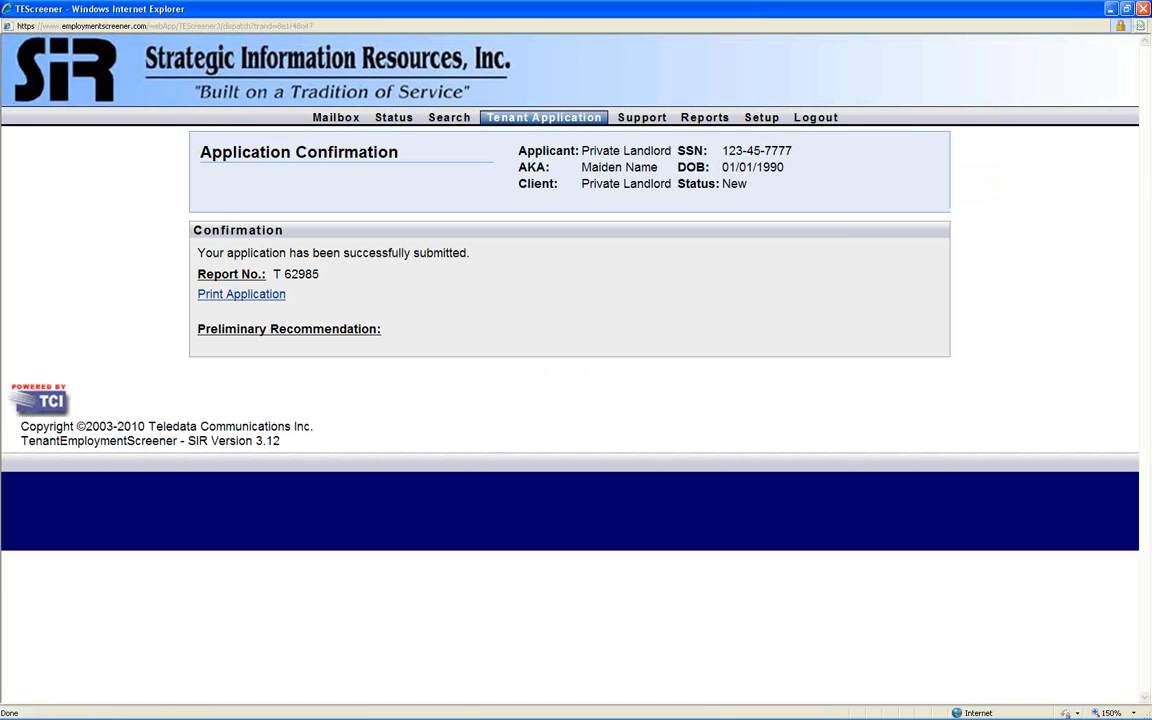
- Review the application confirmation and examine the New, Pending and Completed services in the application status list
triple_click(202, 152)
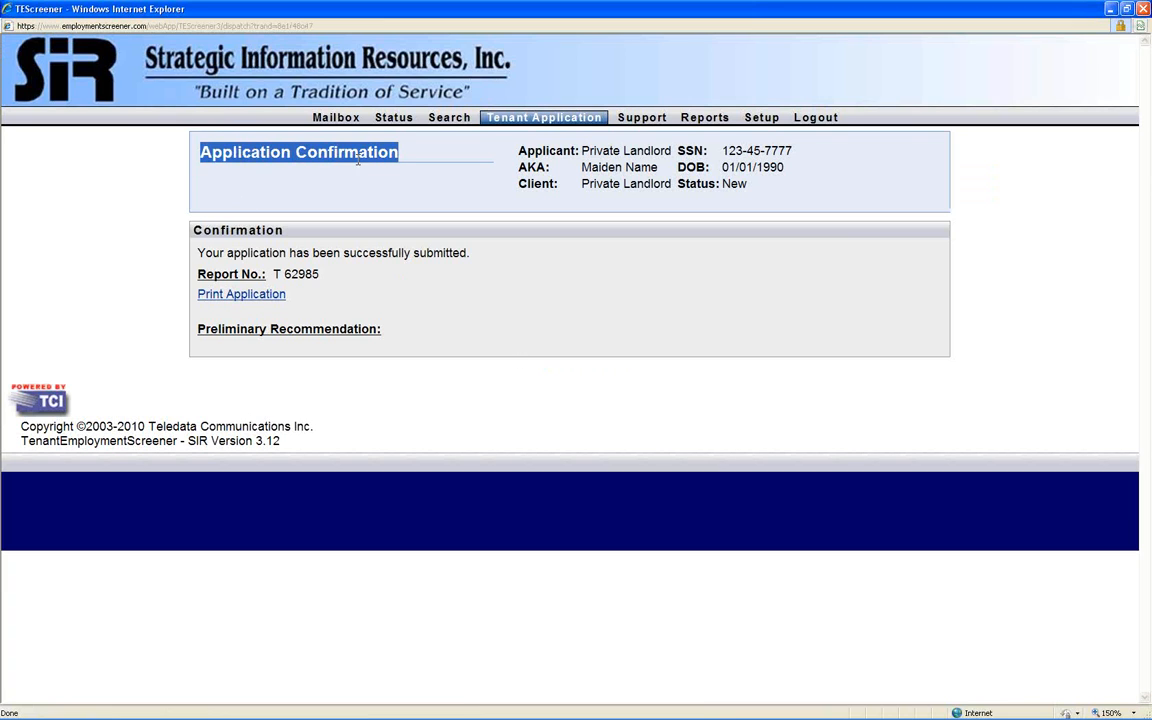
left_click(373, 177)
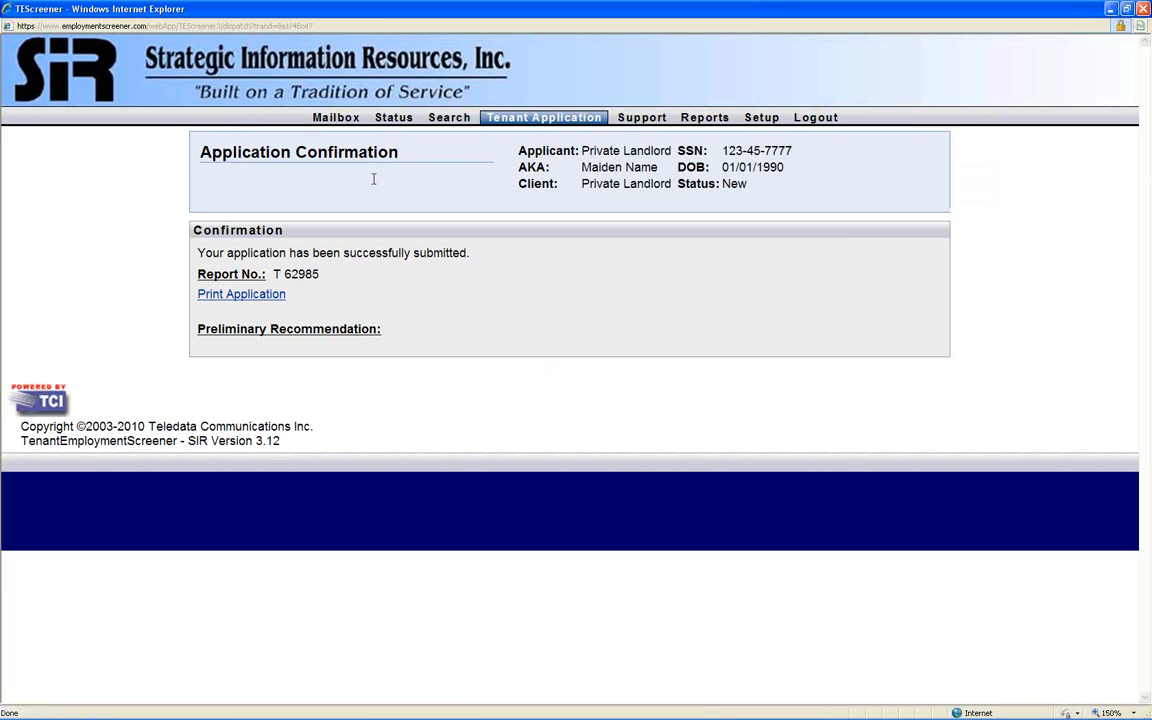
left_click(394, 119)
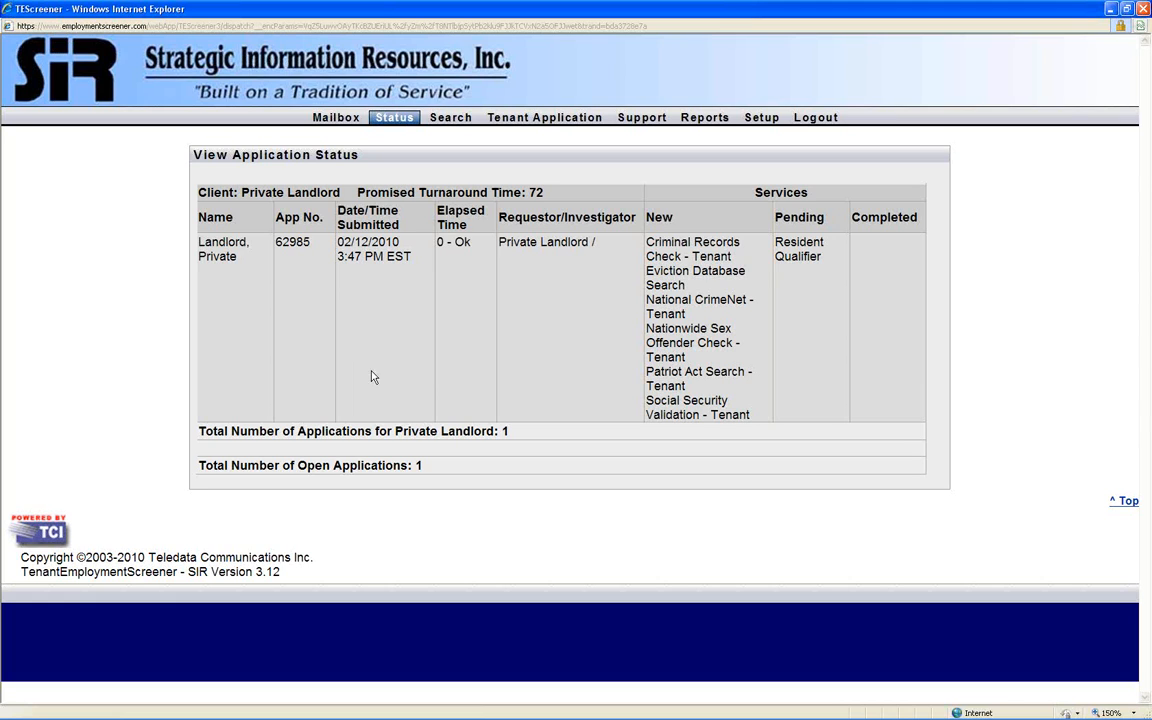
double_click(659, 217)
double_click(799, 217)
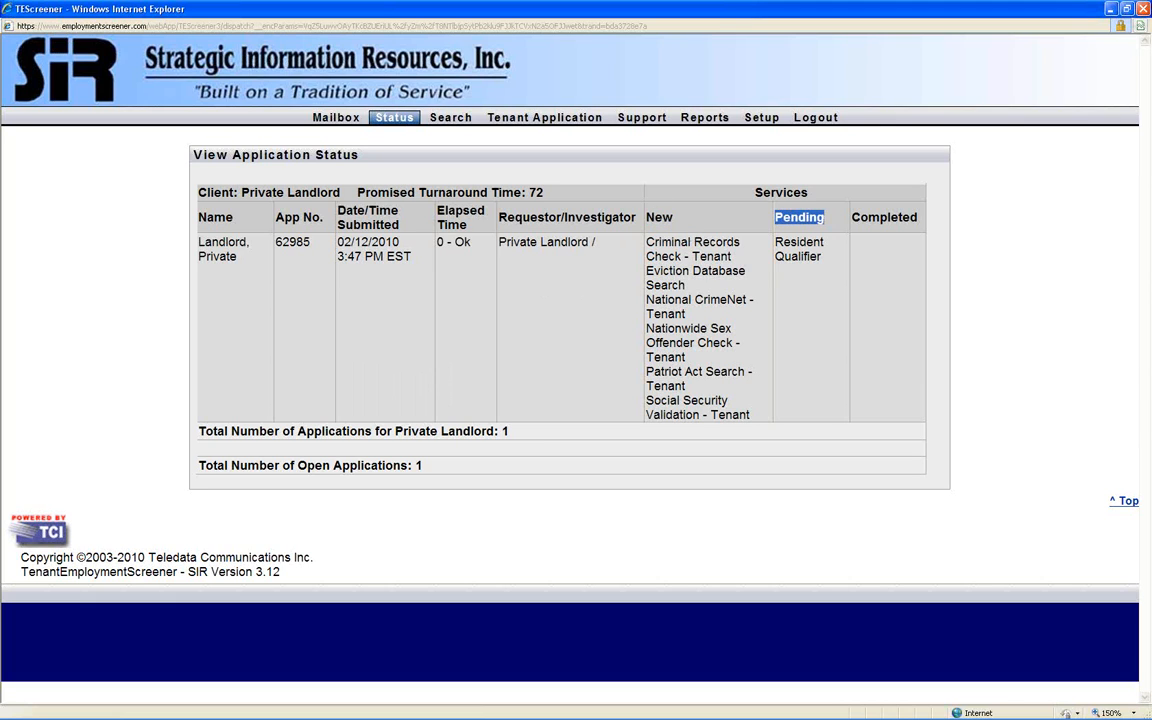
double_click(862, 216)
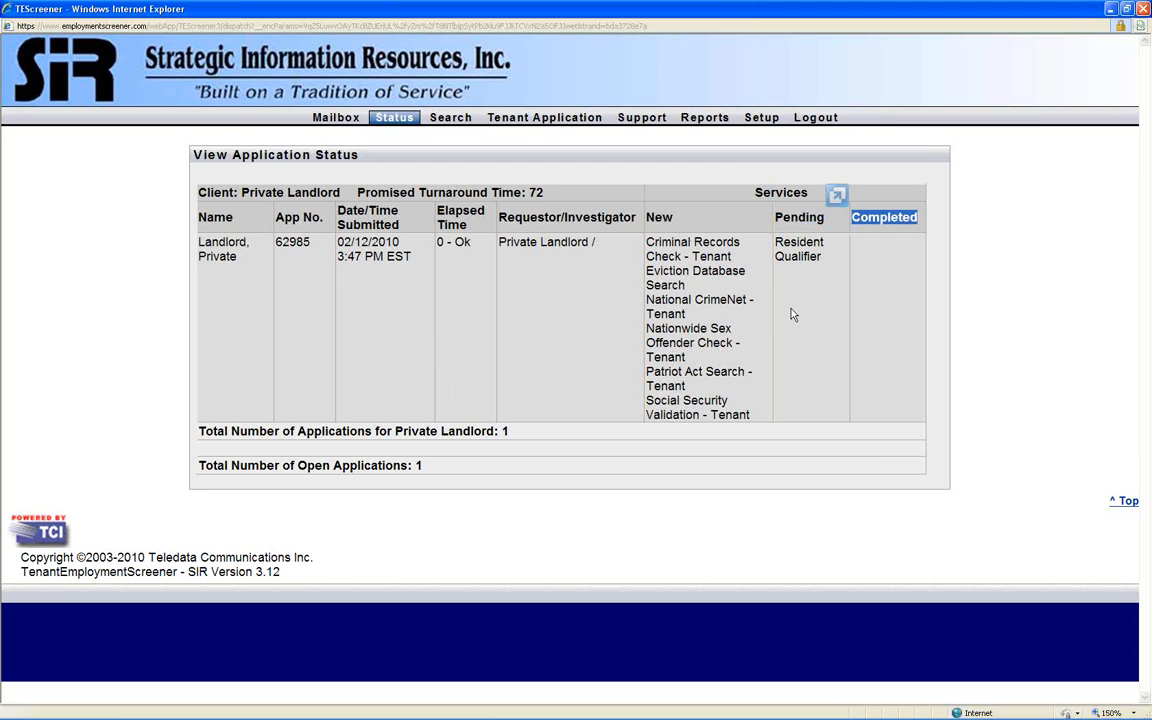
left_click(711, 277)
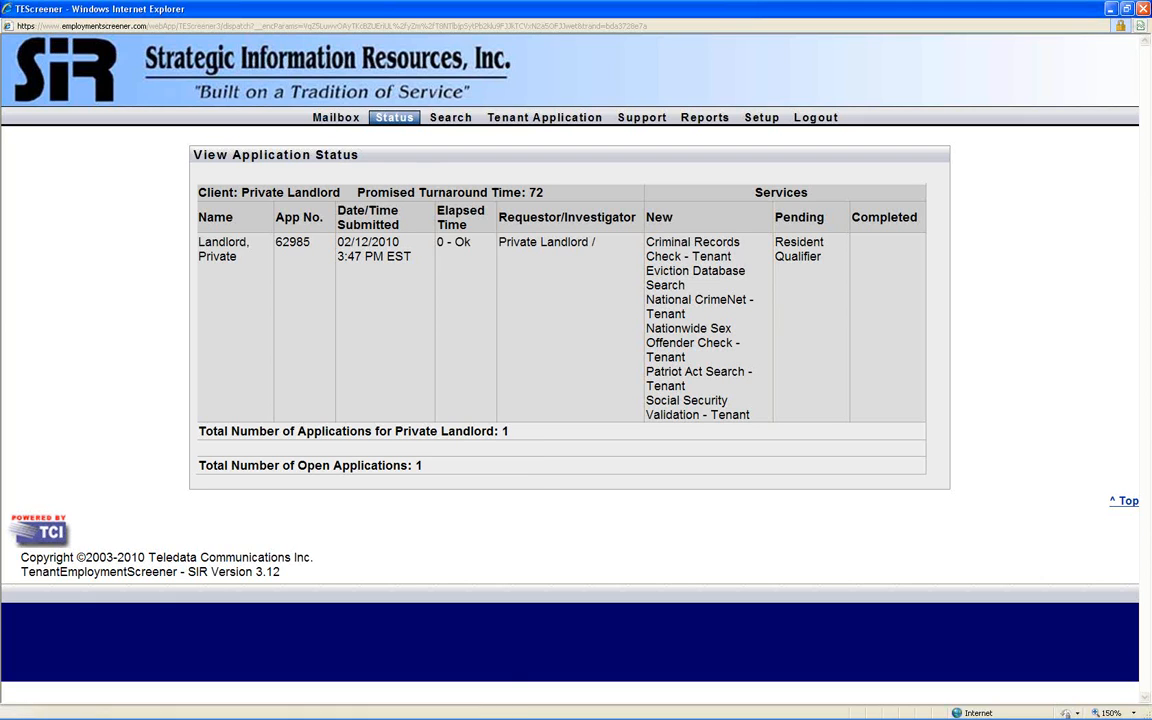
- View the PDF report for the application submitted 01/25/2010 from the mailbox and close it
left_click(314, 114)
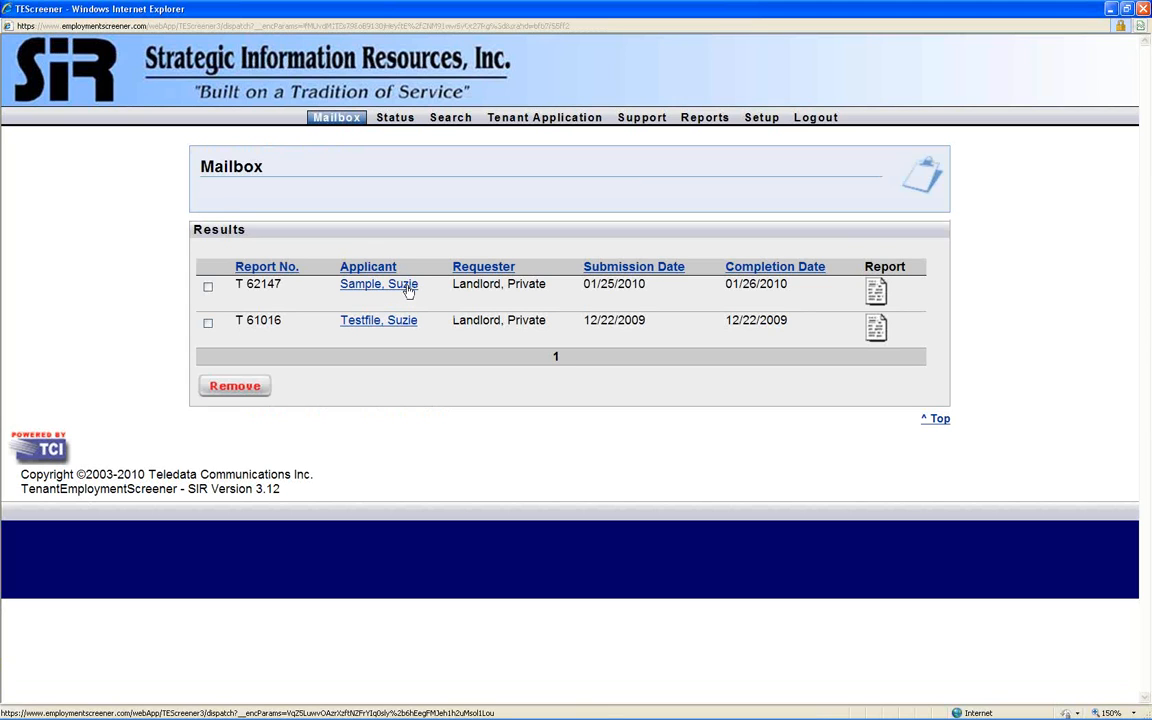
left_click(875, 293)
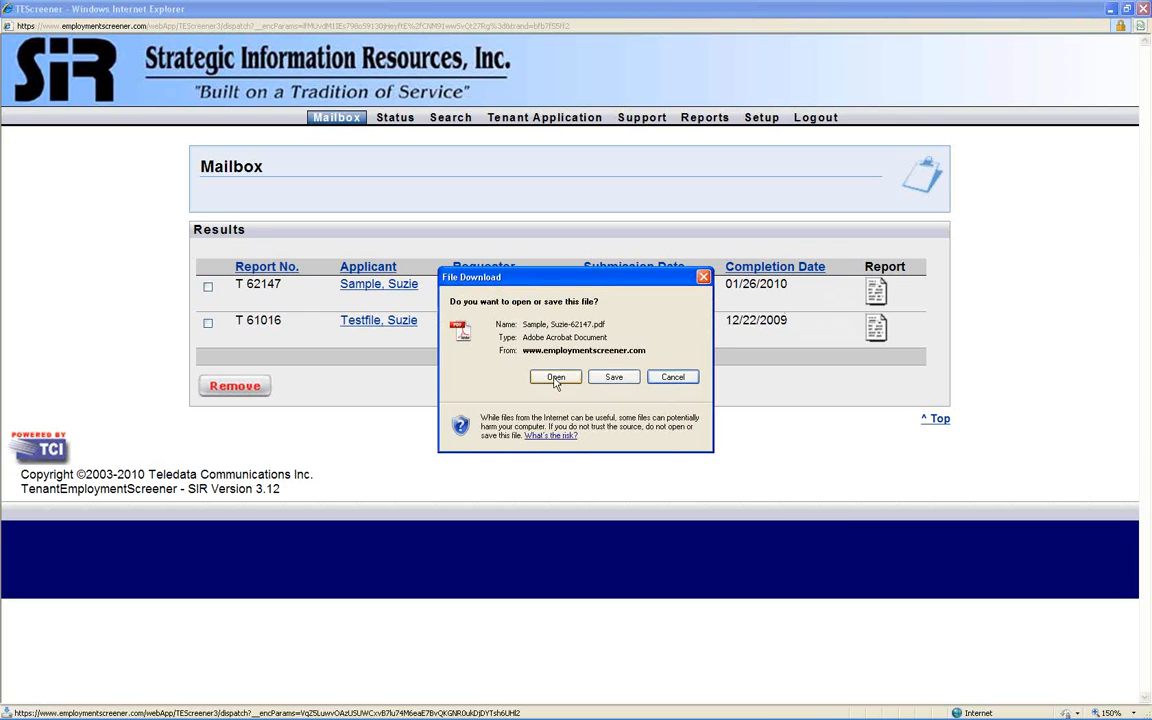
left_click(556, 378)
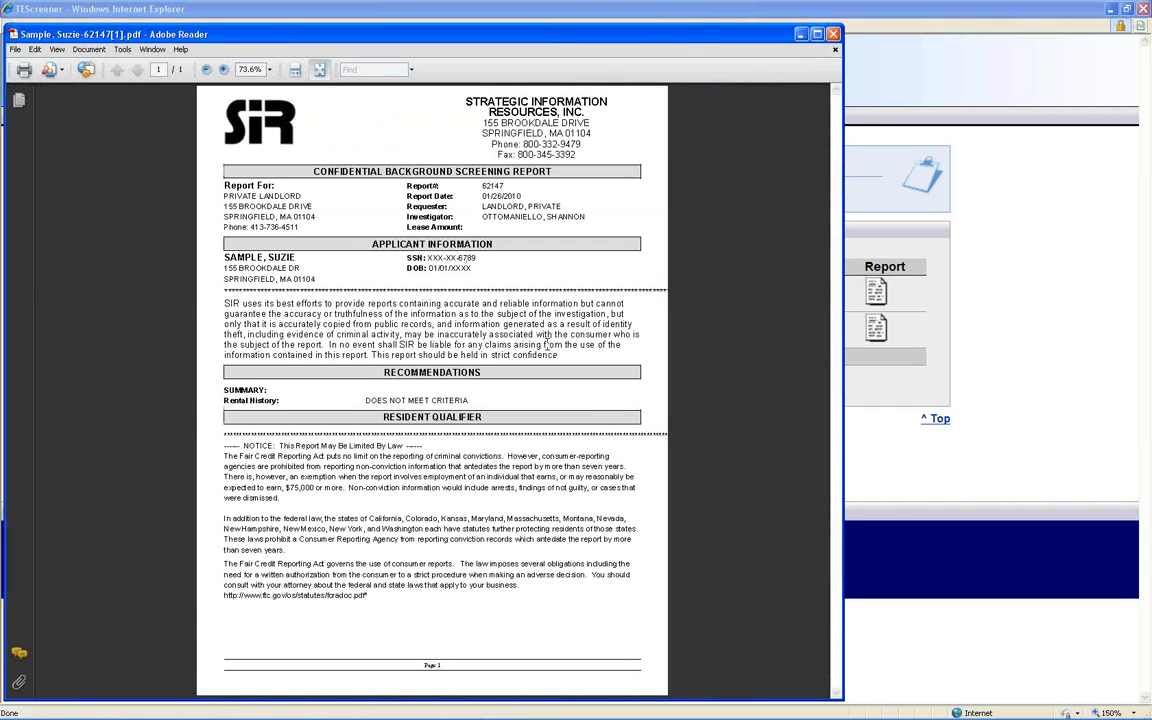
left_click(835, 35)
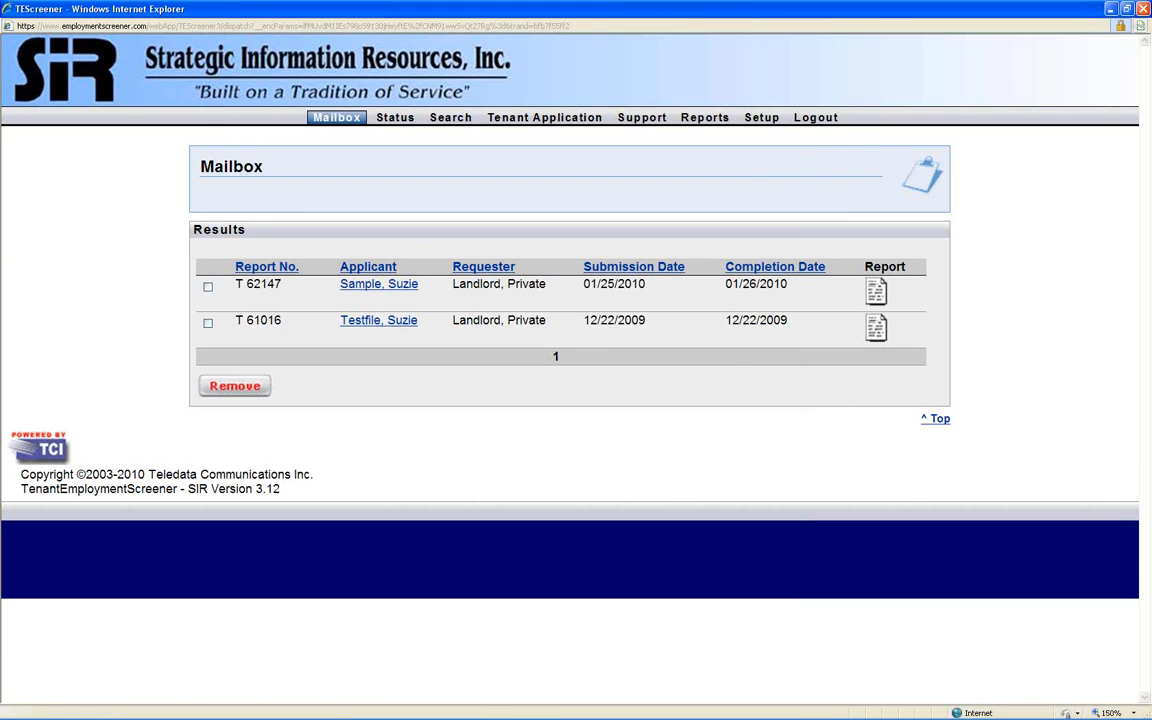
left_click(816, 118)
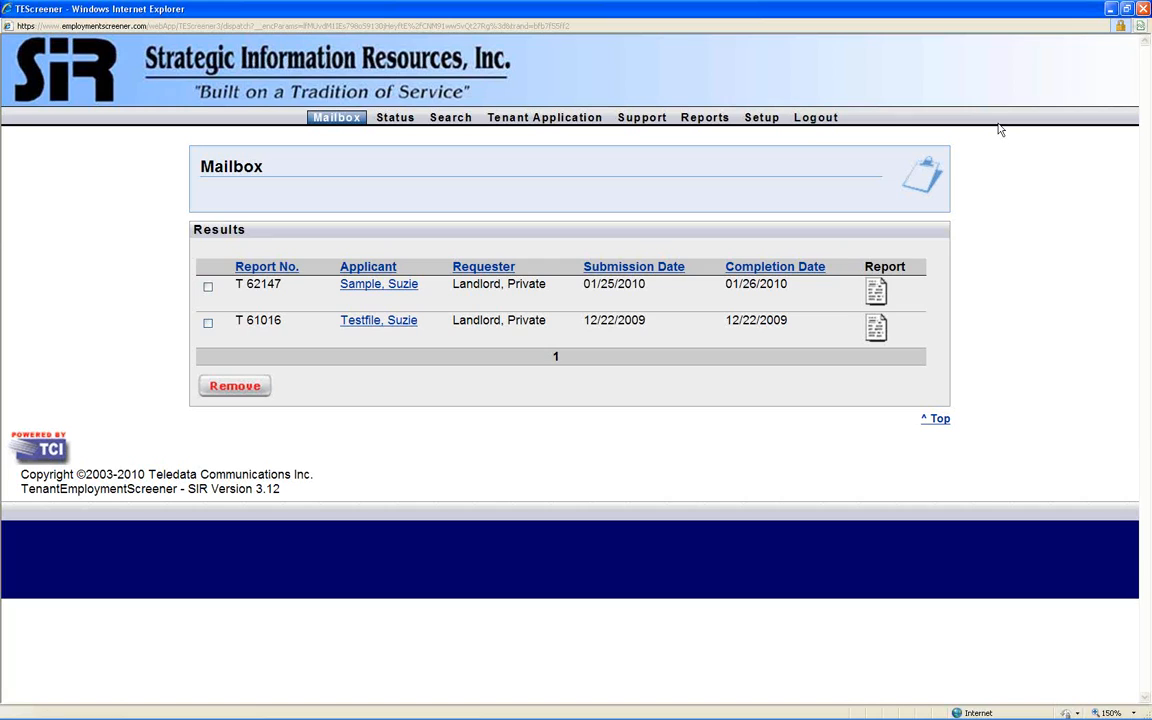